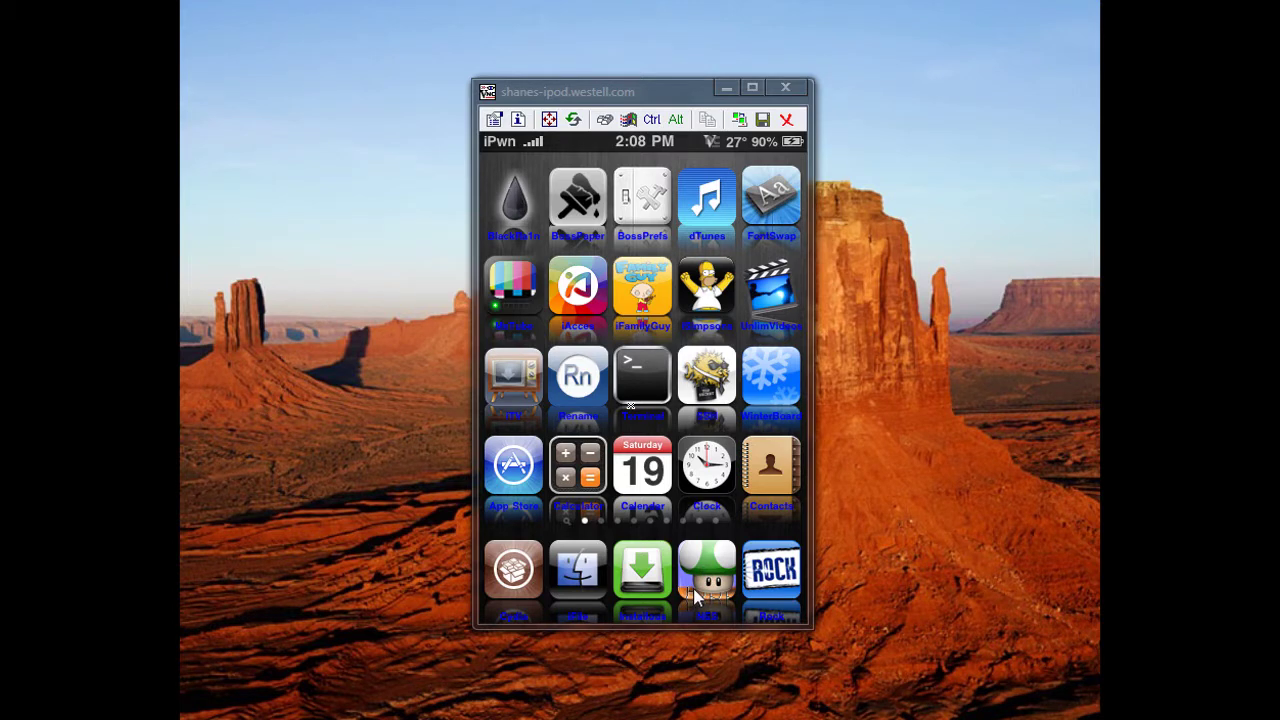
Open Cydia on the mirrored iPod and display its list of package sources
left_click(508, 573)
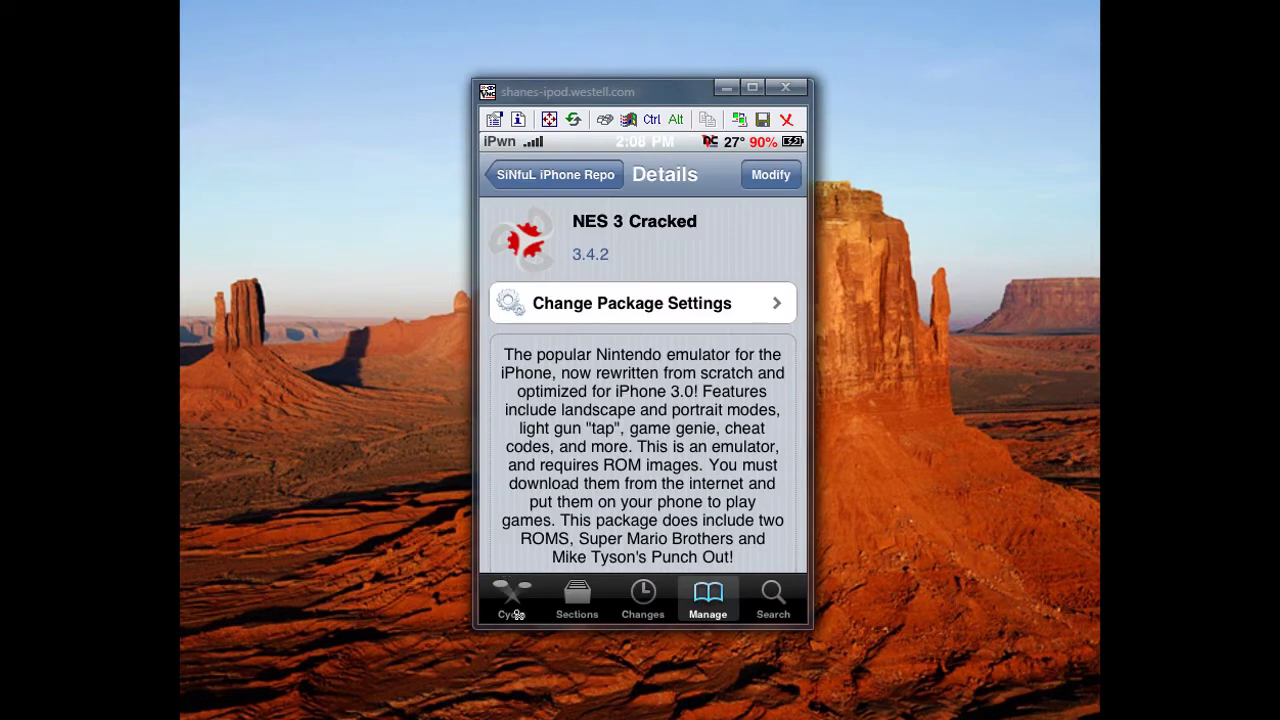
left_click(517, 613)
left_click(713, 606)
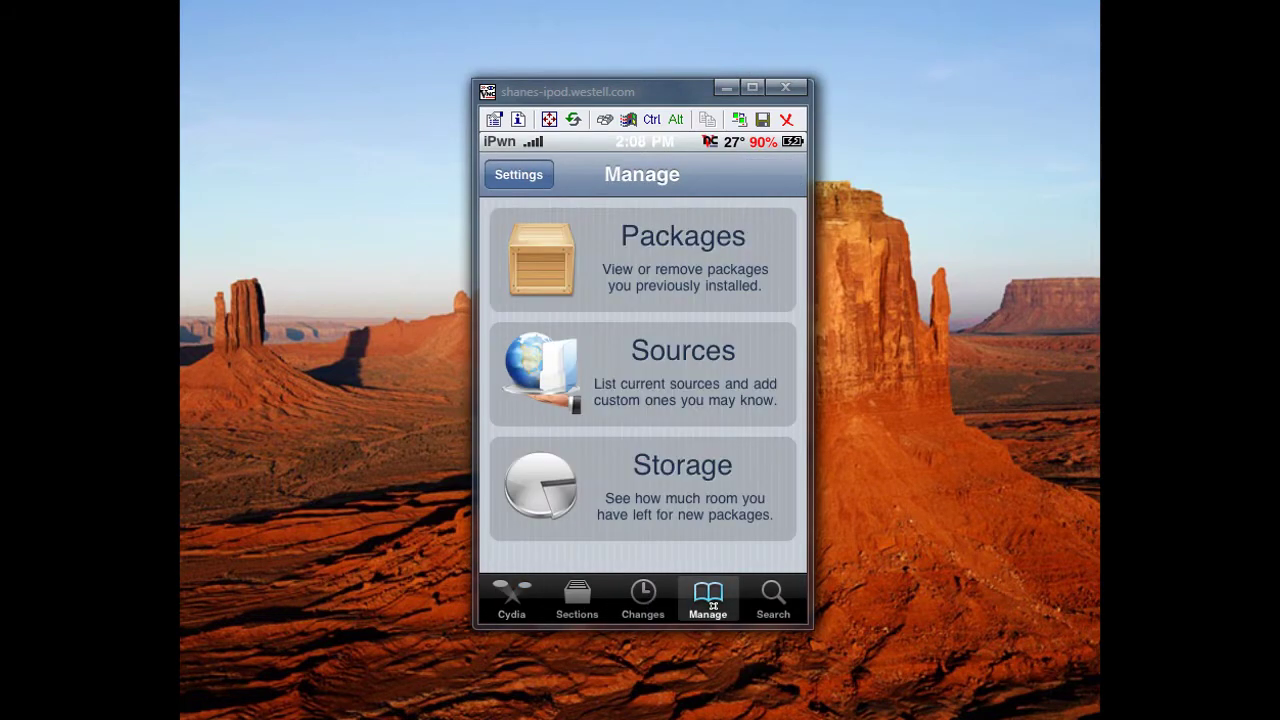
left_click(607, 378)
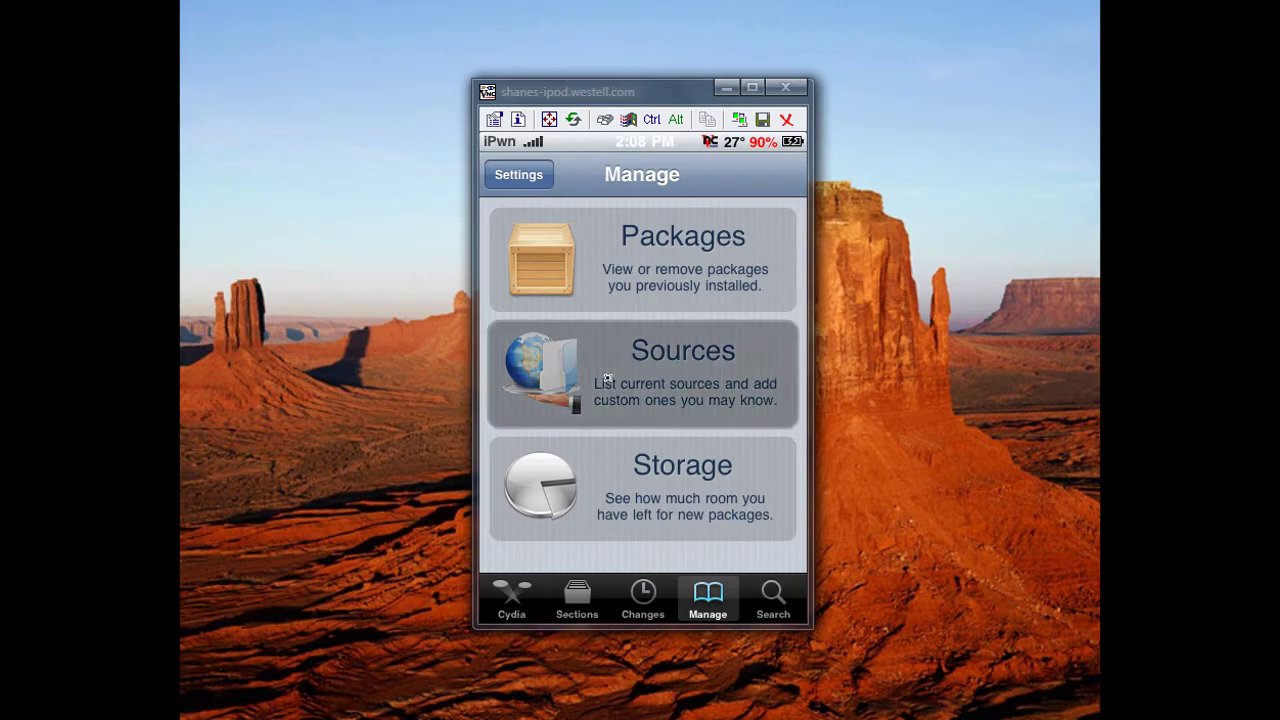
left_click(776, 174)
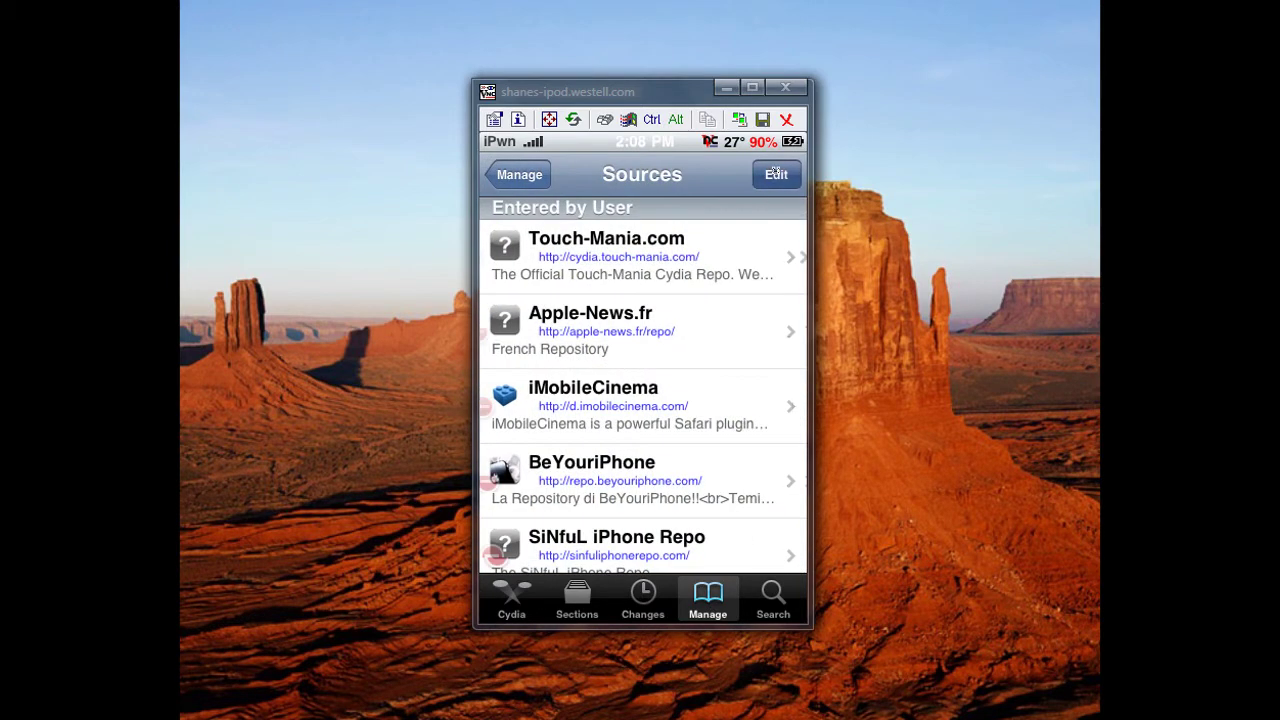
left_click(514, 175)
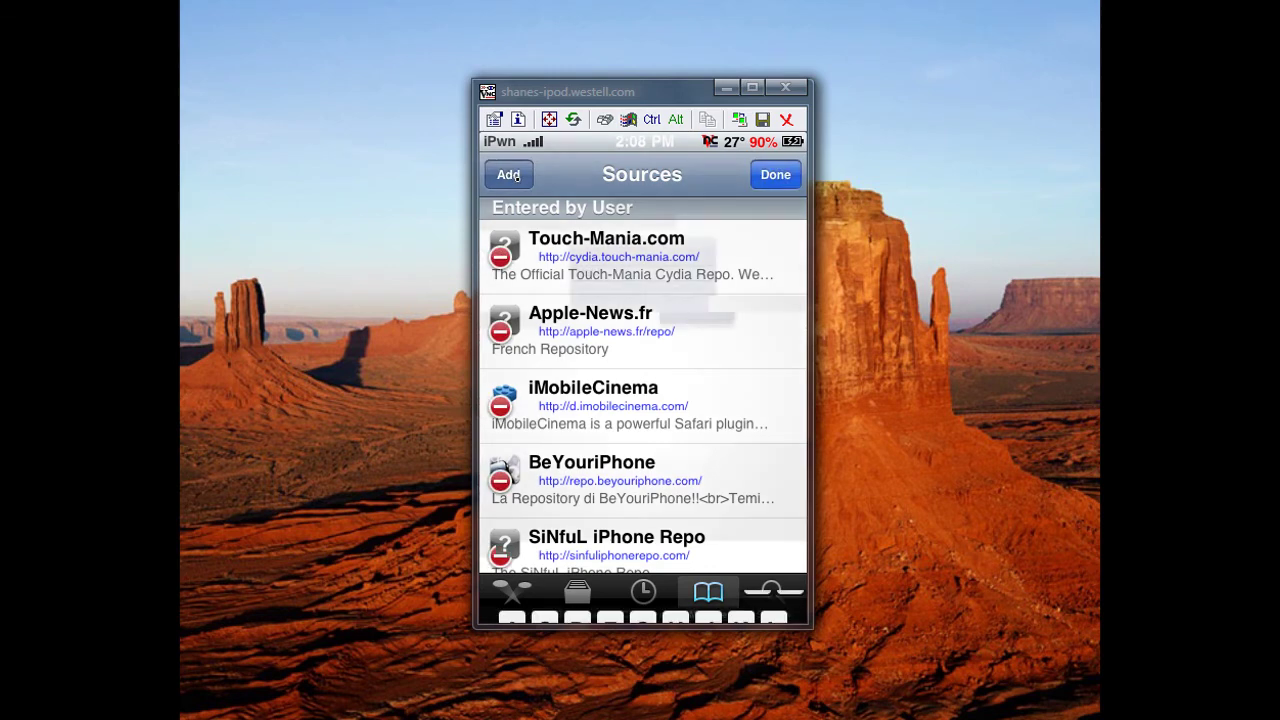
type("s")
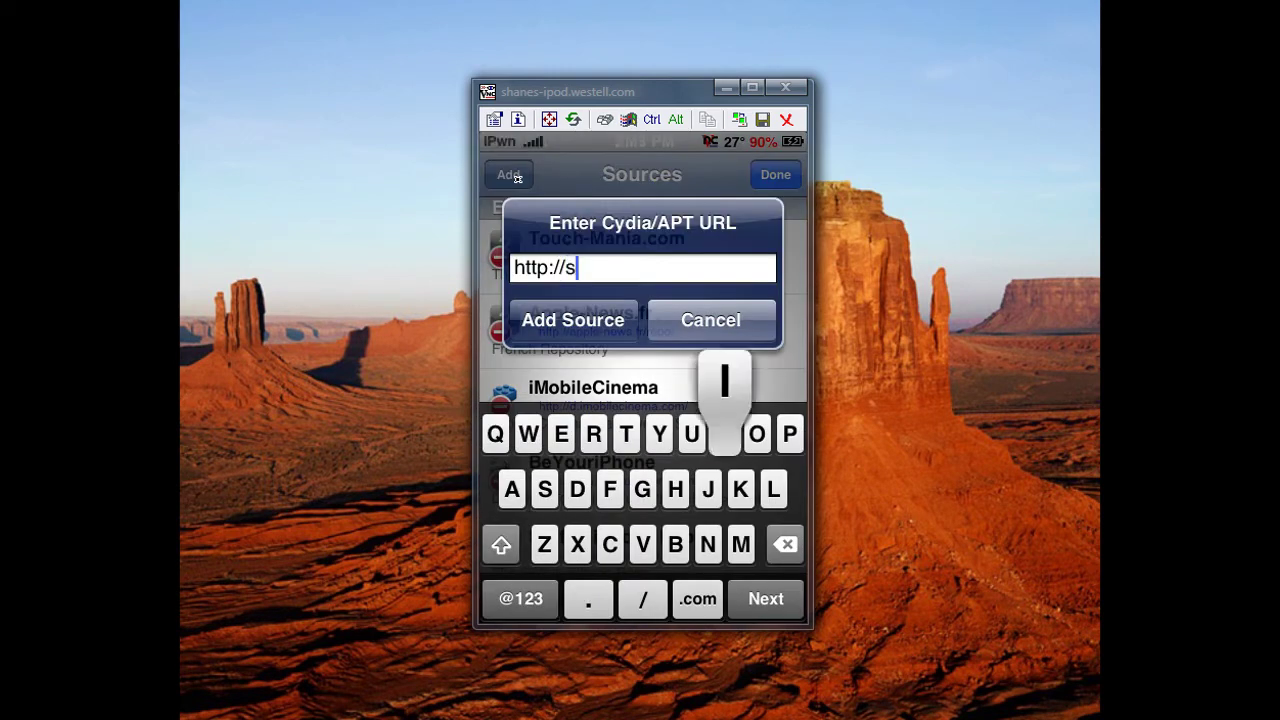
type("inful")
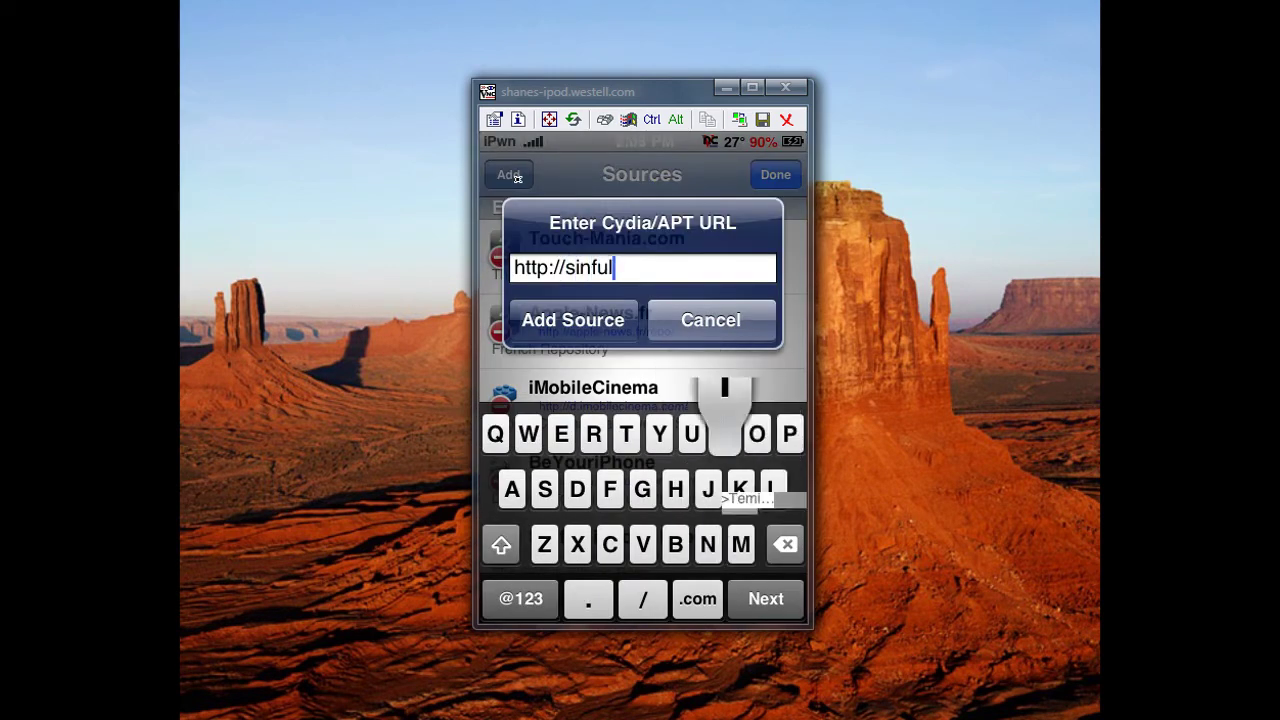
type("iphone")
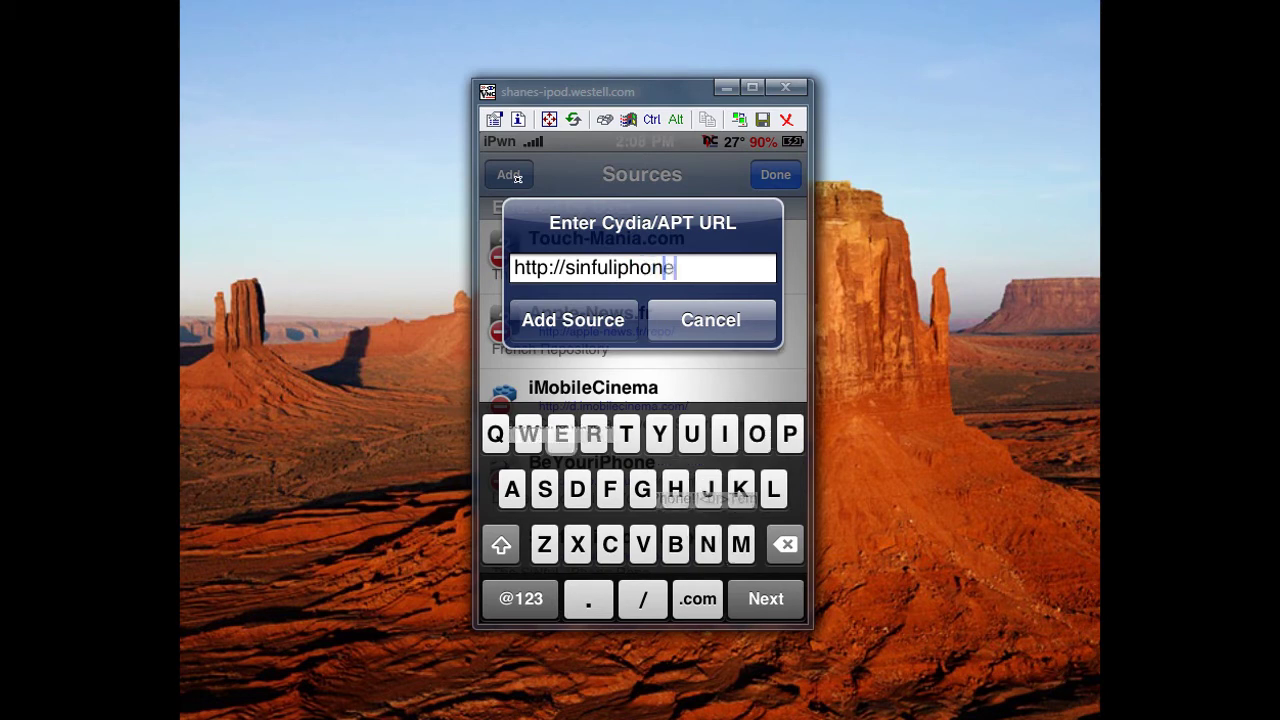
type("repo.com")
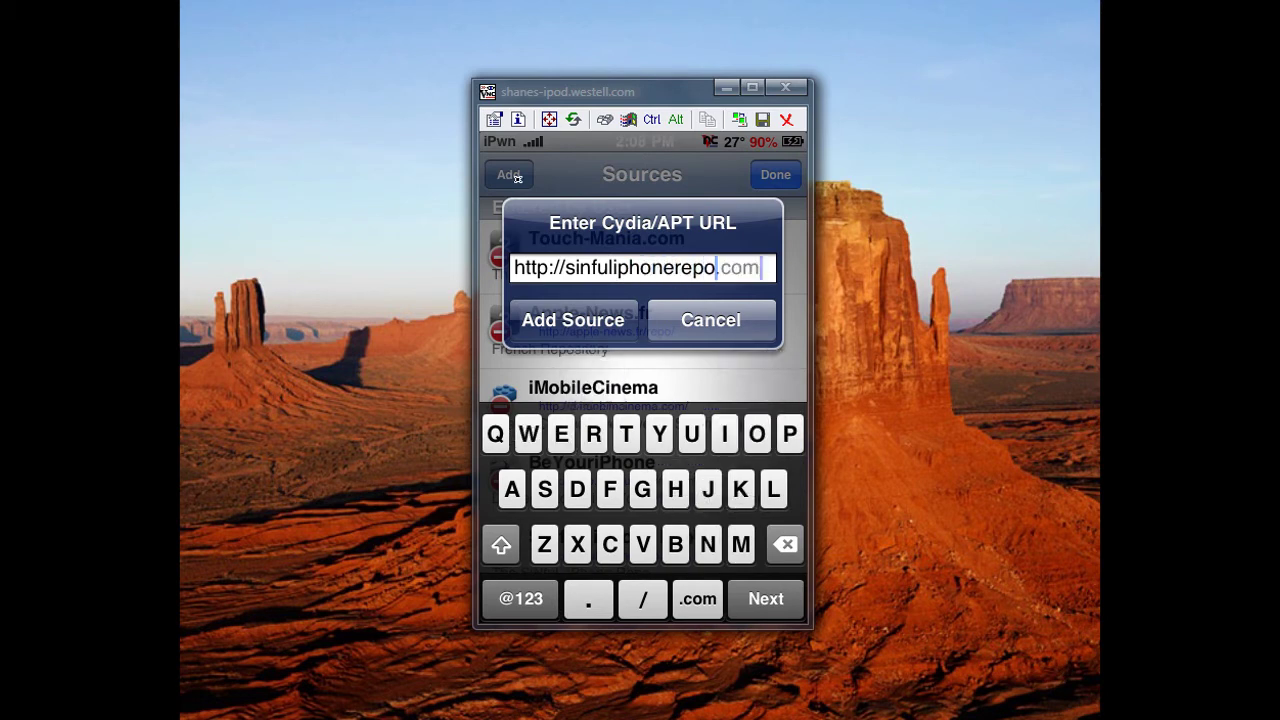
left_click(676, 330)
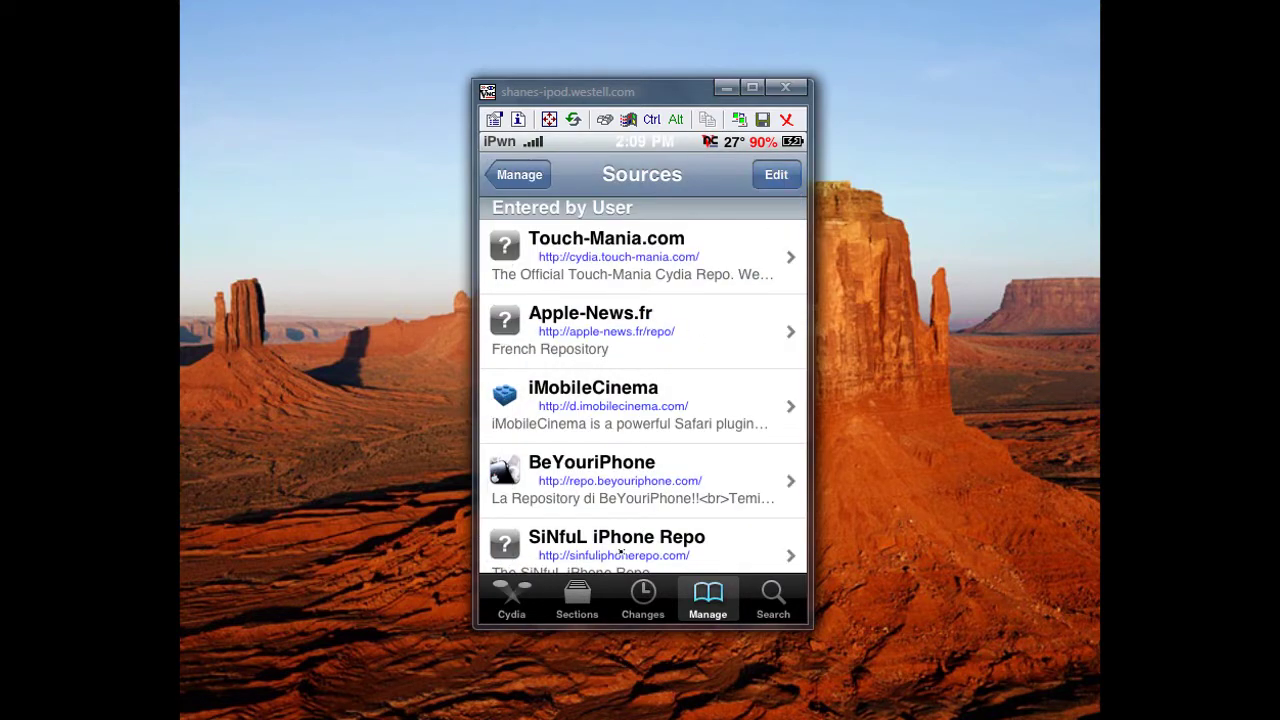
Open the details of the NES 3 Cracked package in the SiNfuL iPhone Repo source
left_click(620, 551)
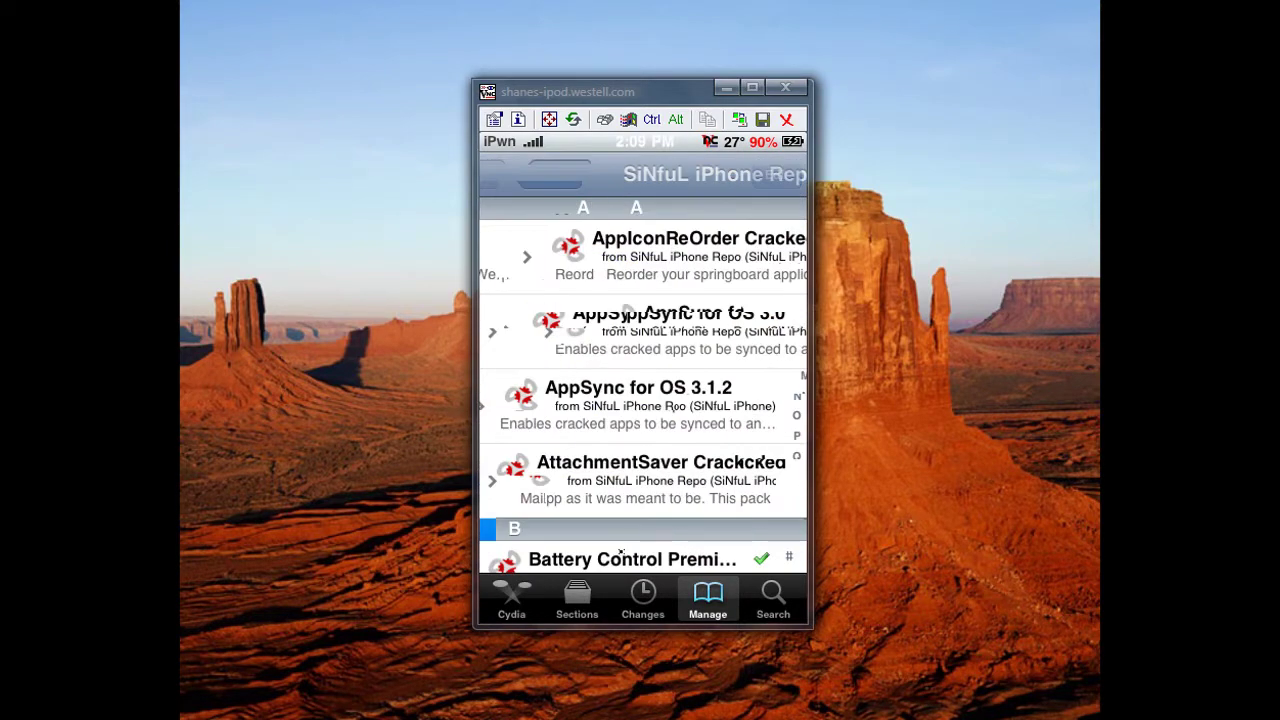
left_click(790, 396)
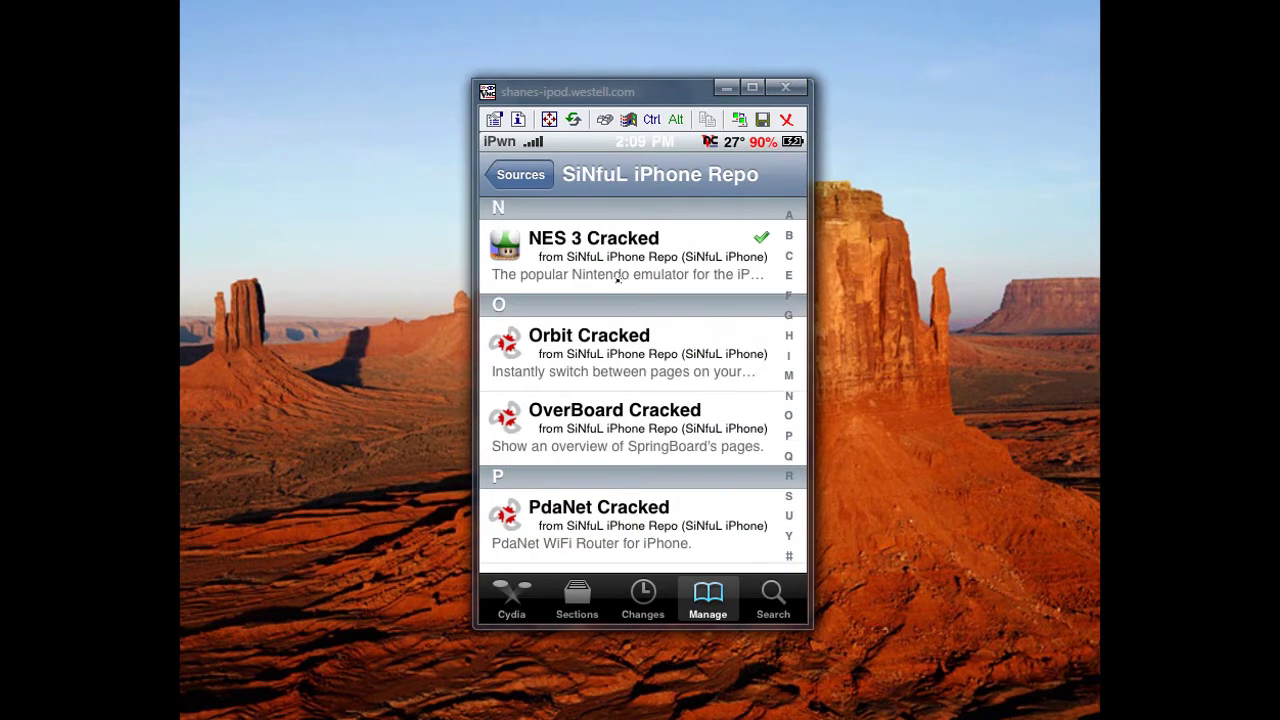
left_click(717, 258)
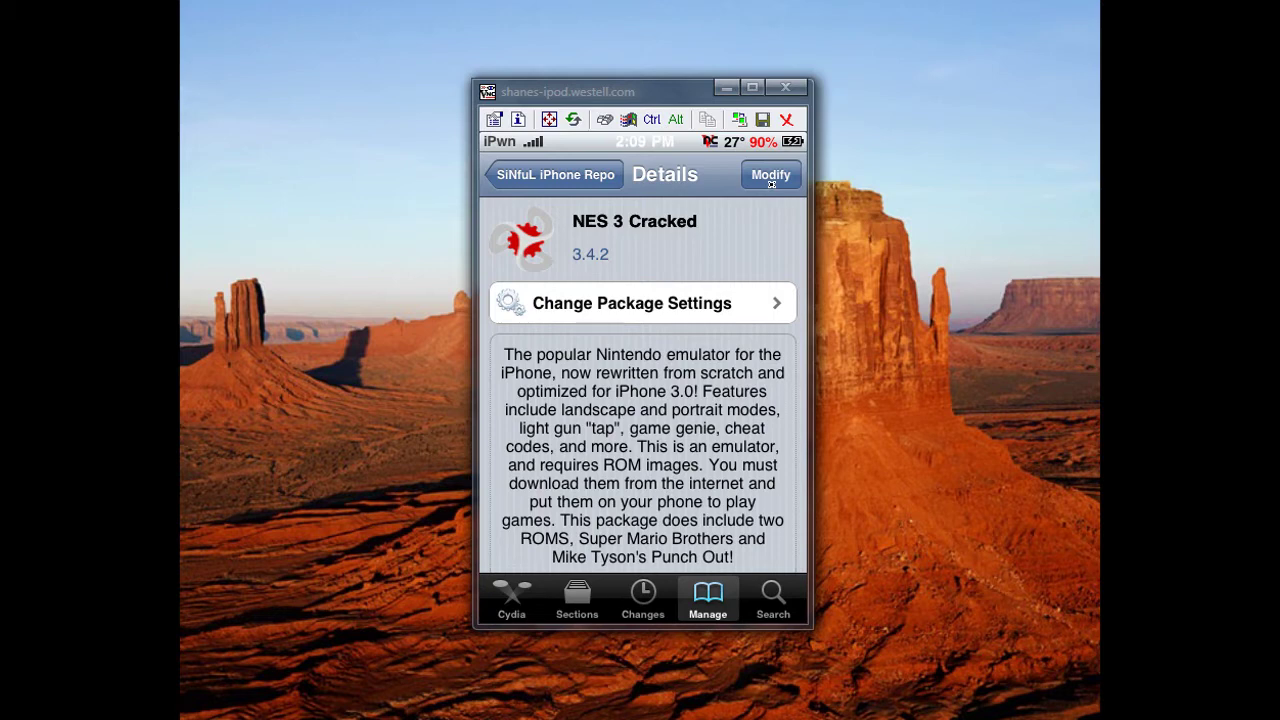
Return to the iPod home screen, open the NES emulator and browse its All Games list
right_click(771, 184)
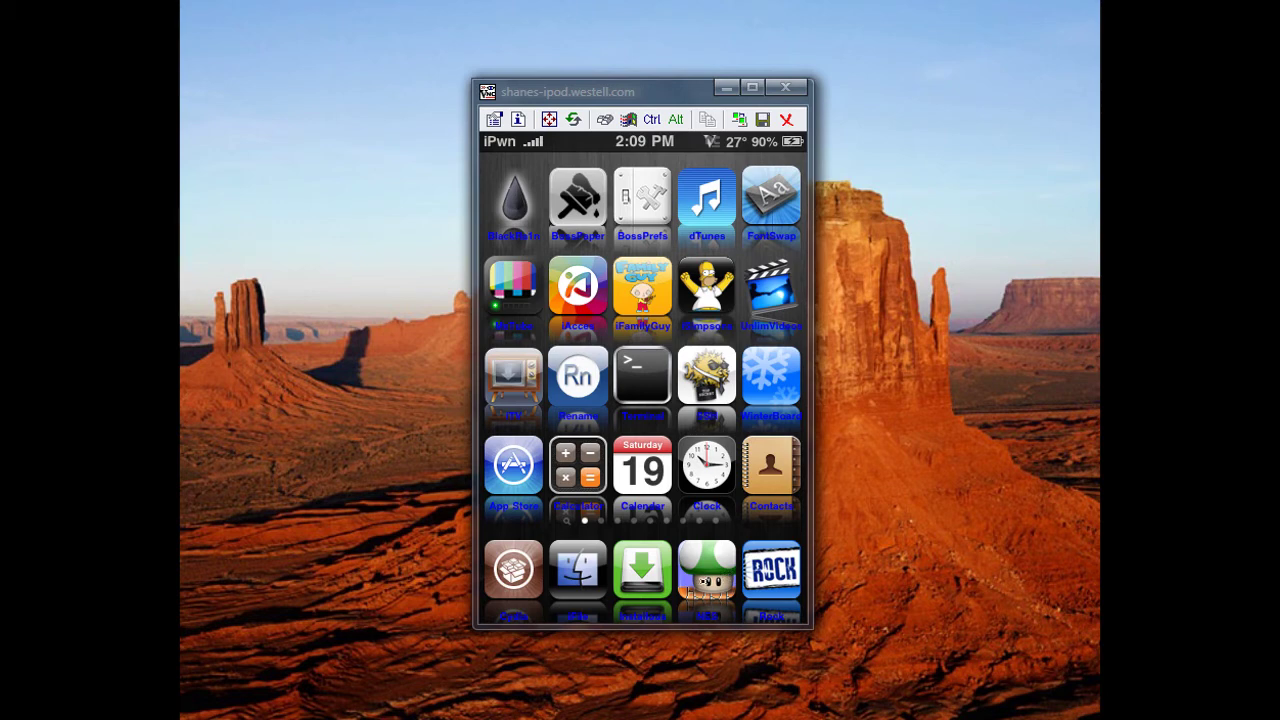
left_click(703, 575)
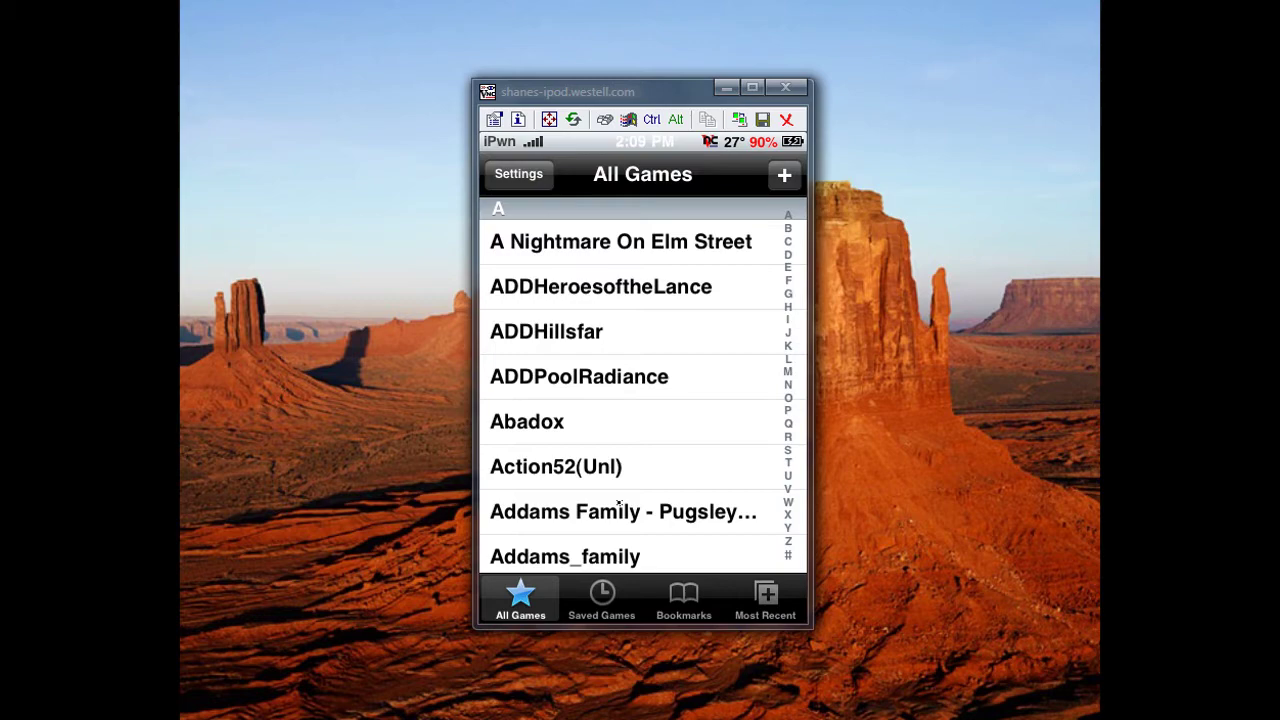
left_click_drag(618, 367, 601, 315)
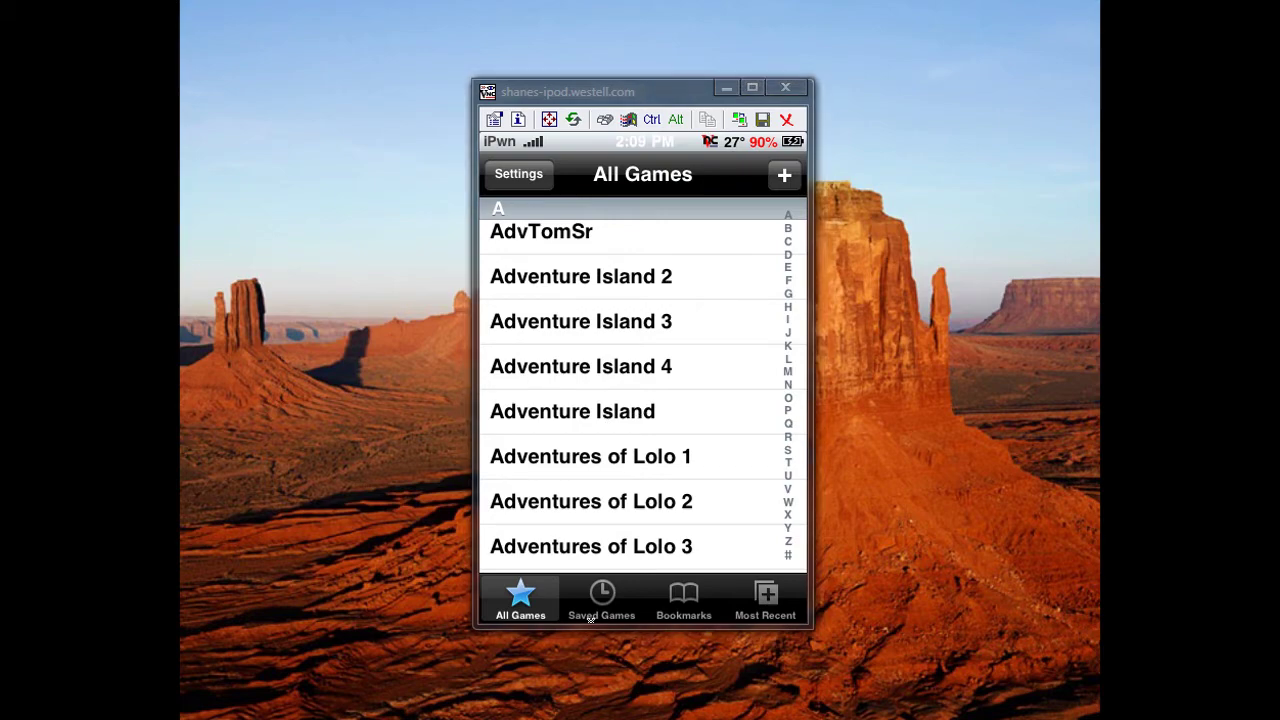
Switch to WinSCP and open the iPod's remote folder /private/var/mobile/Media/ROMs
left_click(686, 554)
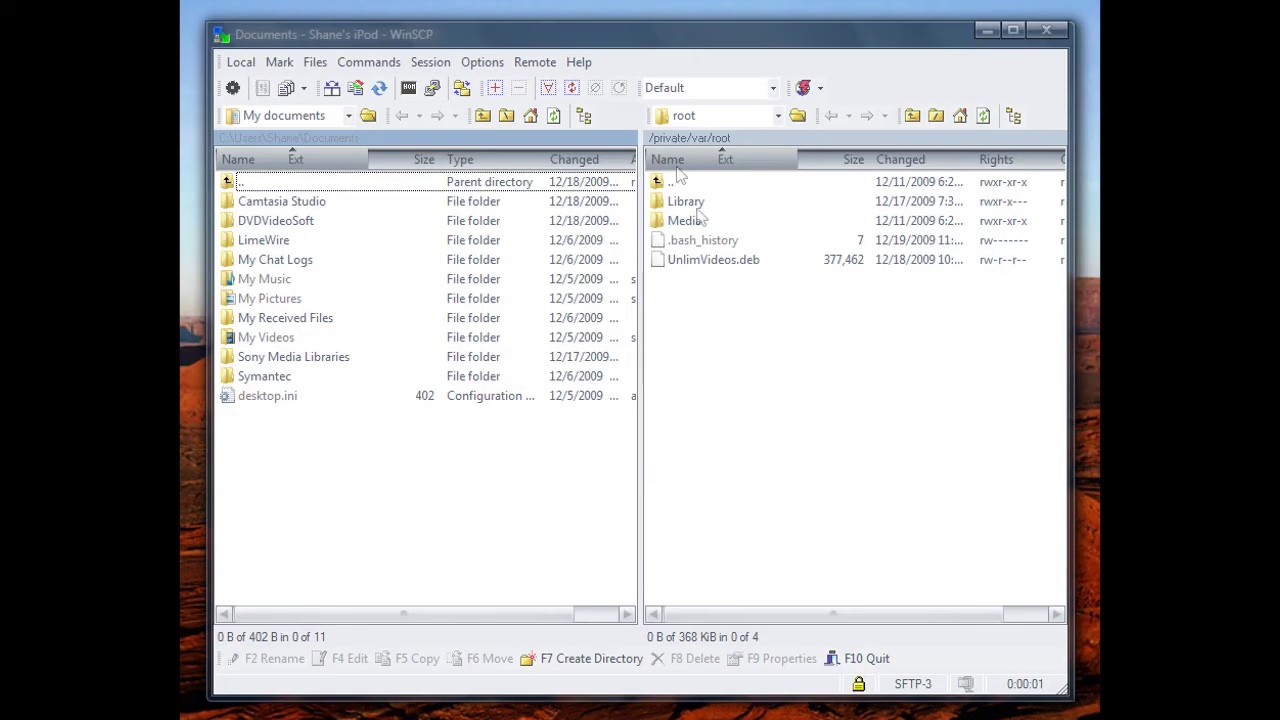
double_click(657, 183)
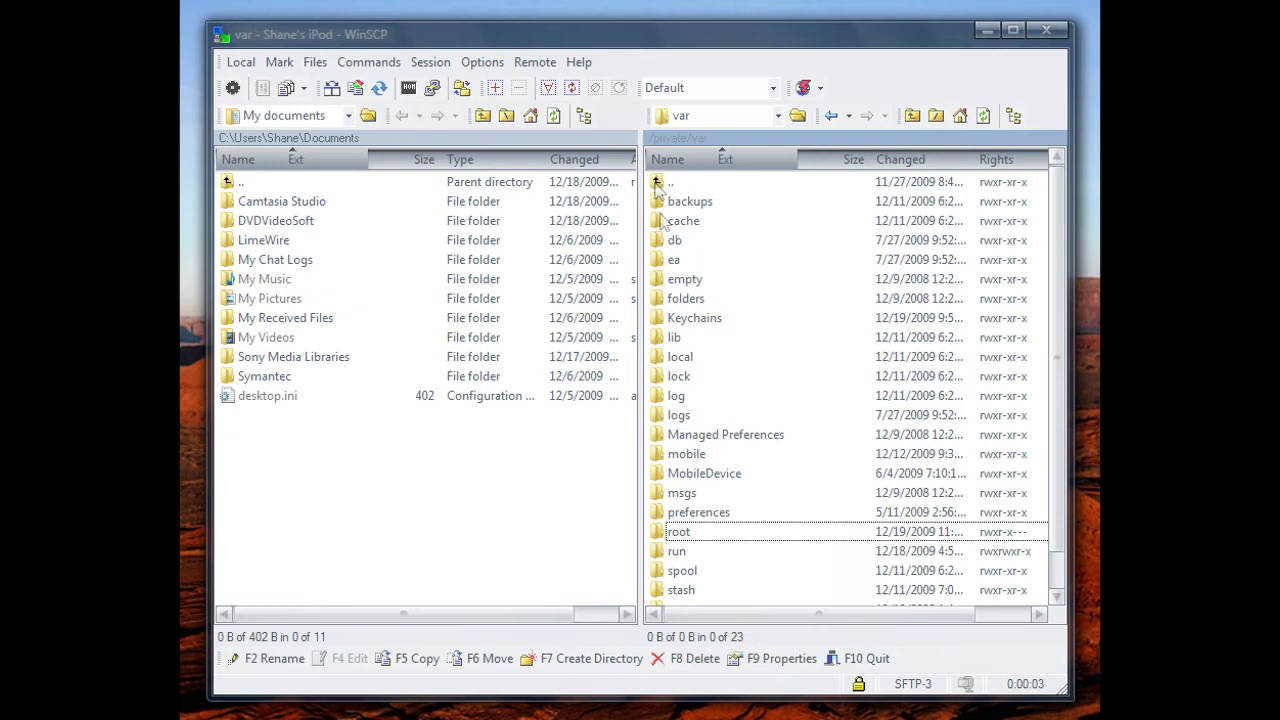
double_click(686, 455)
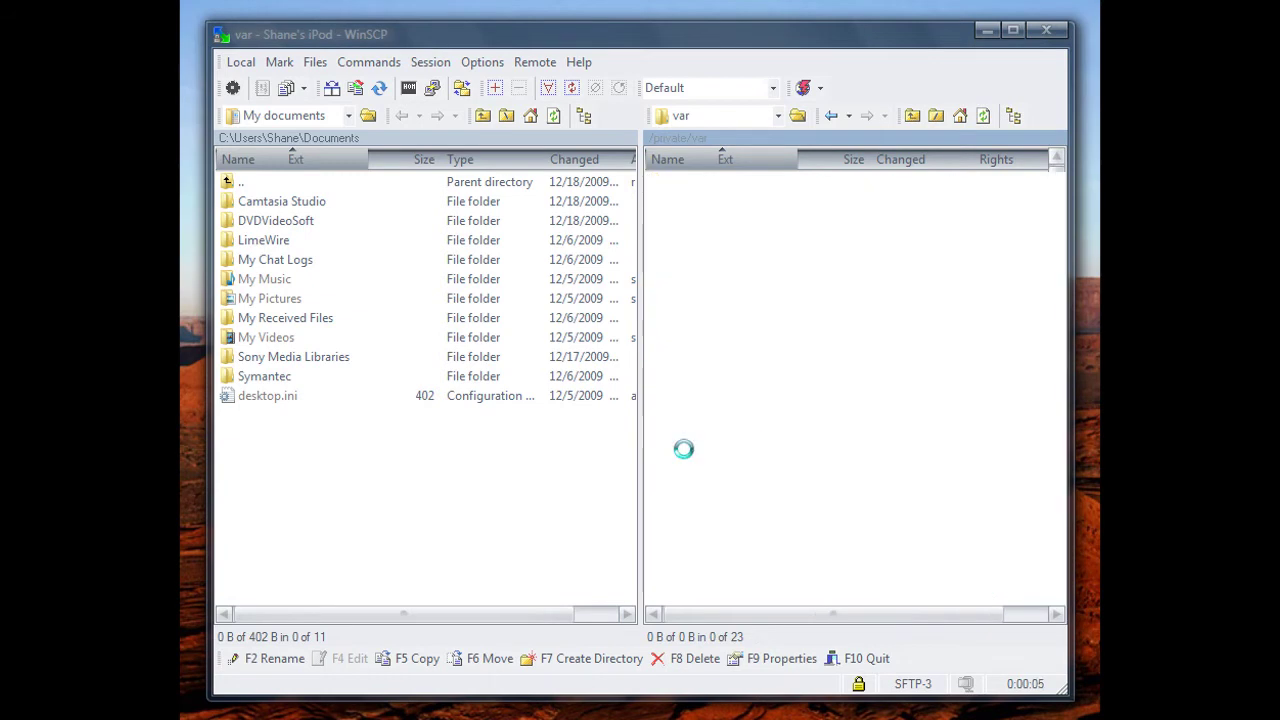
double_click(690, 264)
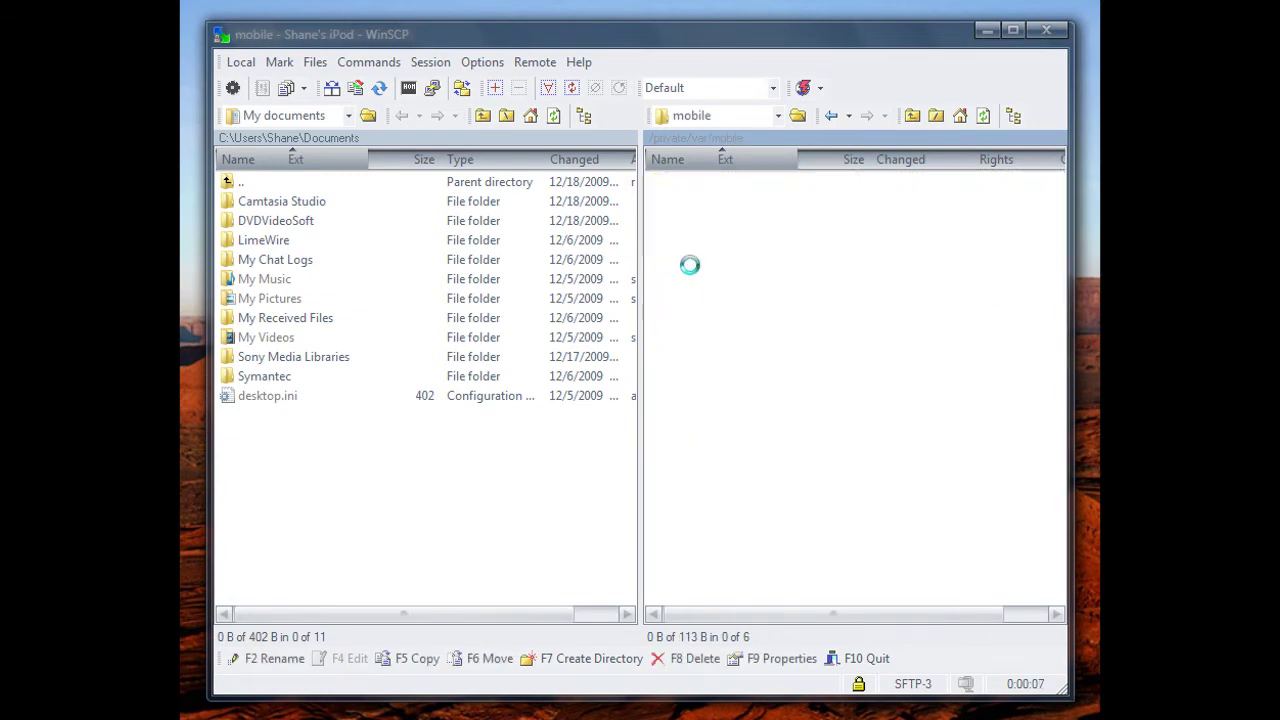
double_click(700, 398)
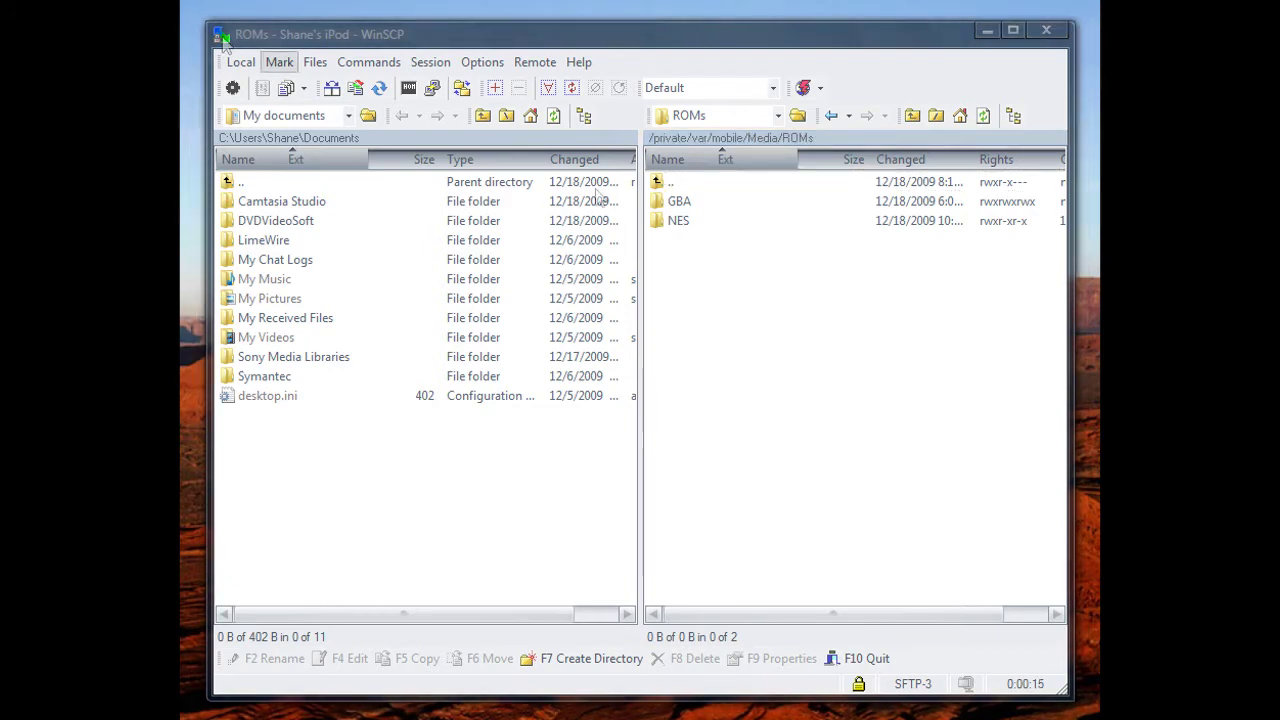
Try to copy the 960 NES ROMs folder from the local Desktop into the remote NES folder, cancel the transfer and close WinSCP
left_click(690, 222)
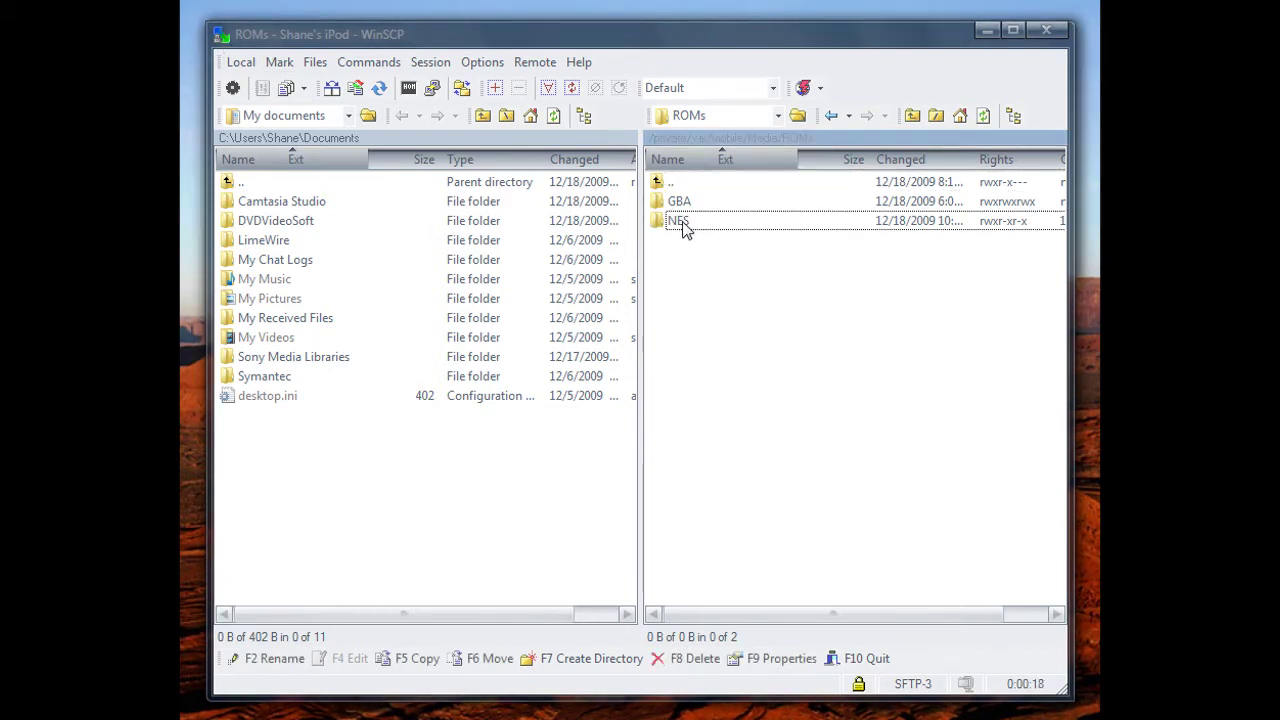
left_click(267, 115)
left_click(278, 148)
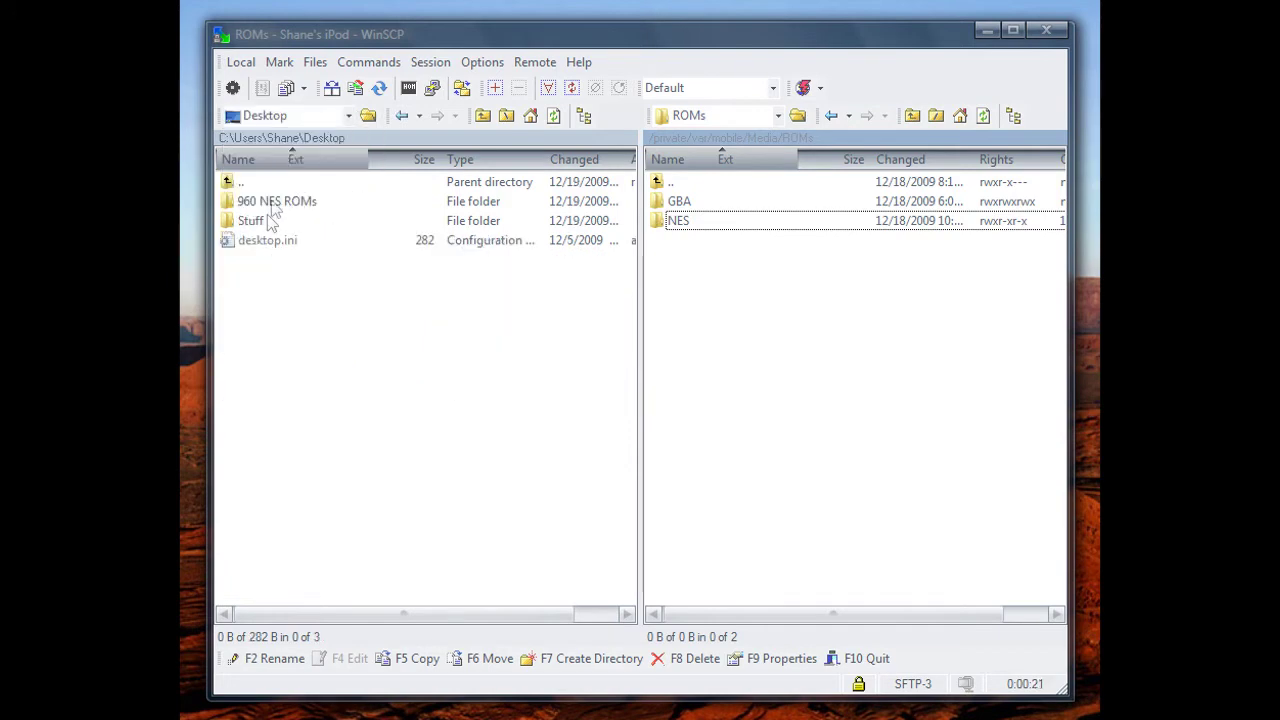
left_click_drag(275, 203, 697, 225)
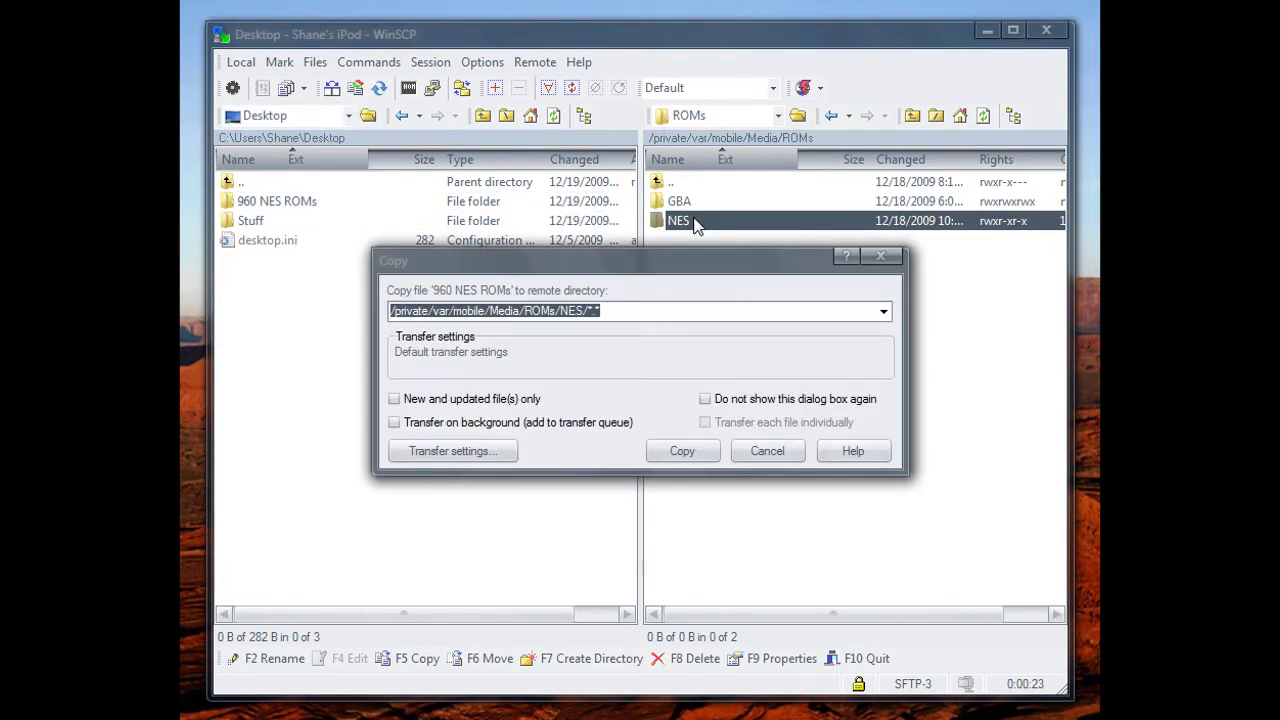
left_click(784, 457)
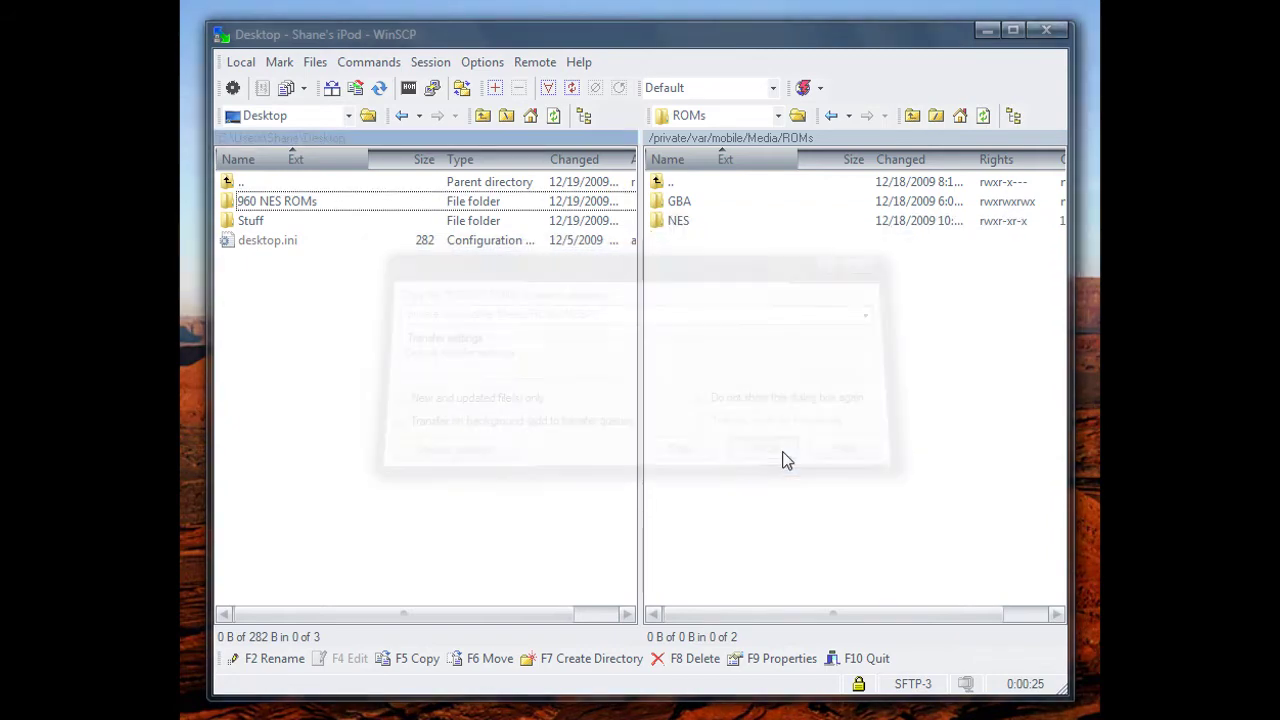
left_click(1046, 30)
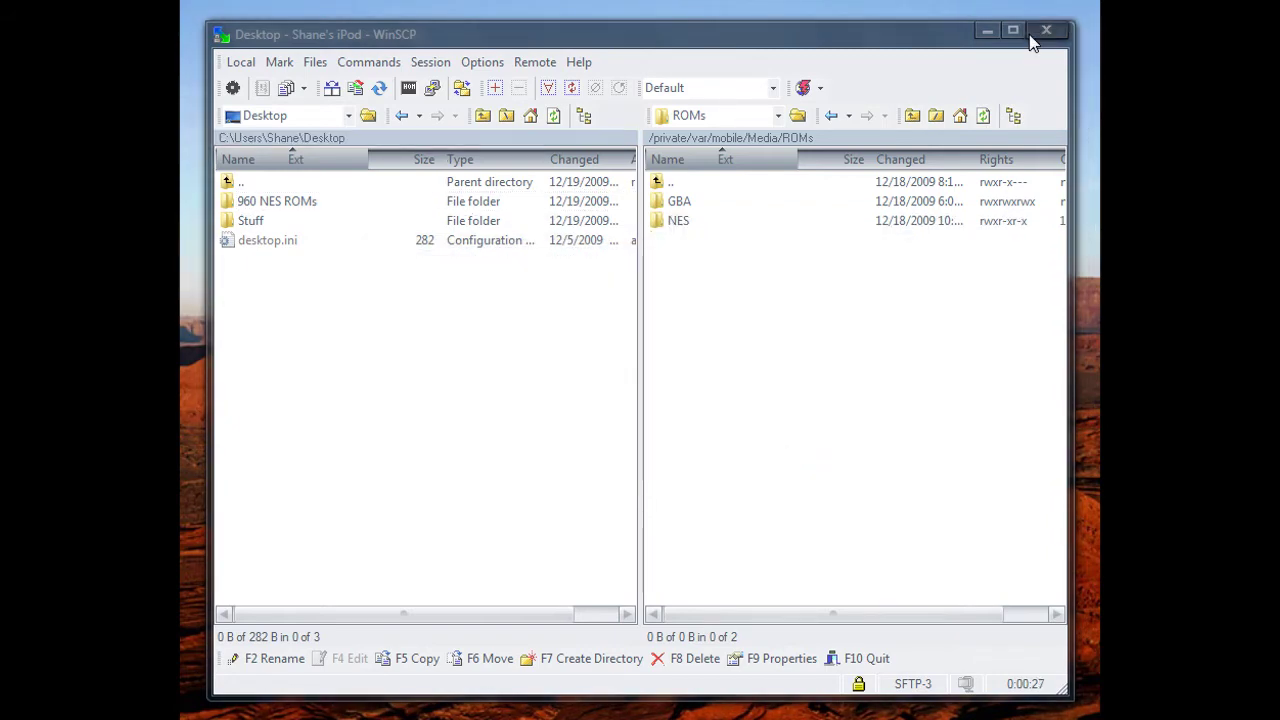
left_click(557, 387)
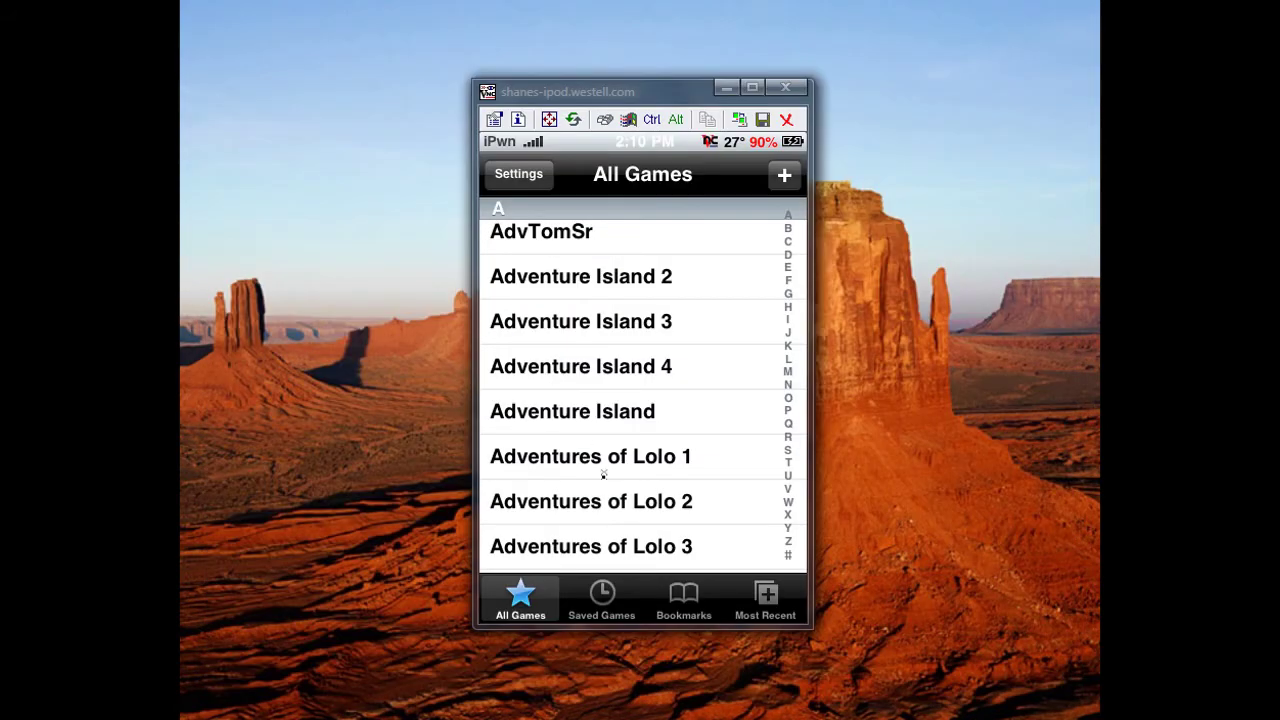
Find MARIO among the NES emulator's bookmarked games and start a new game of it
left_click_drag(607, 320, 602, 243)
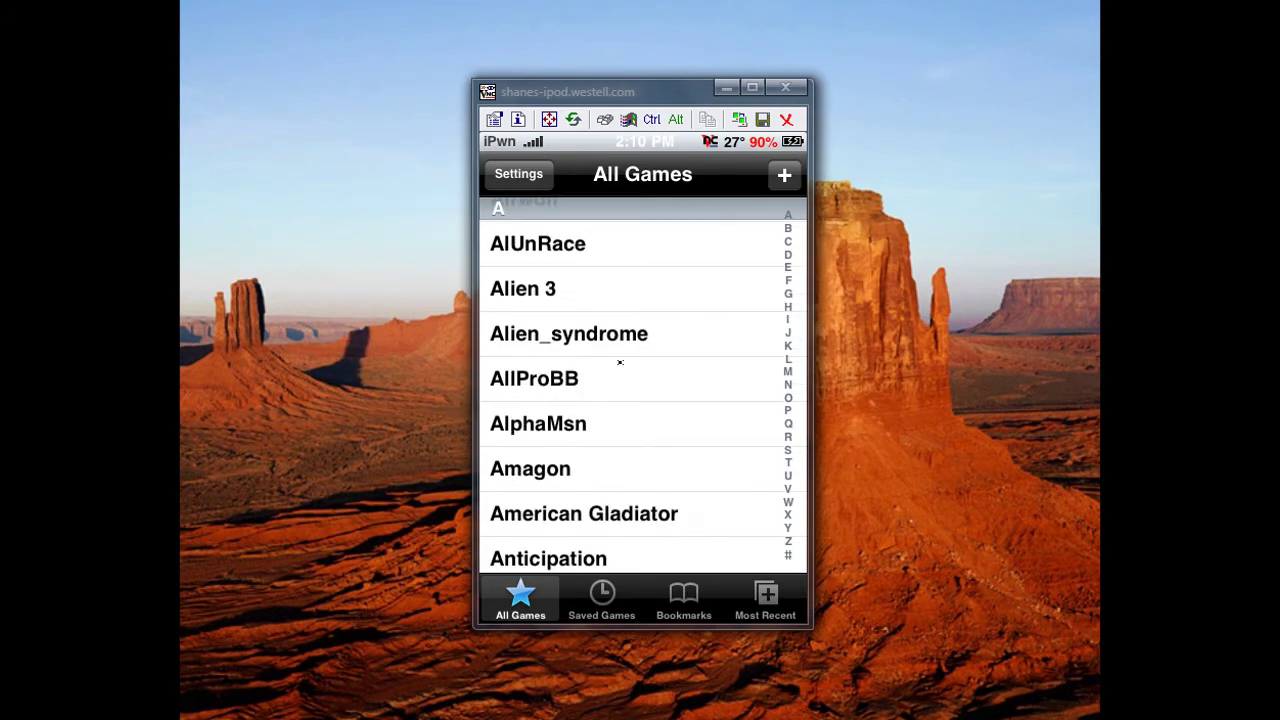
left_click(684, 600)
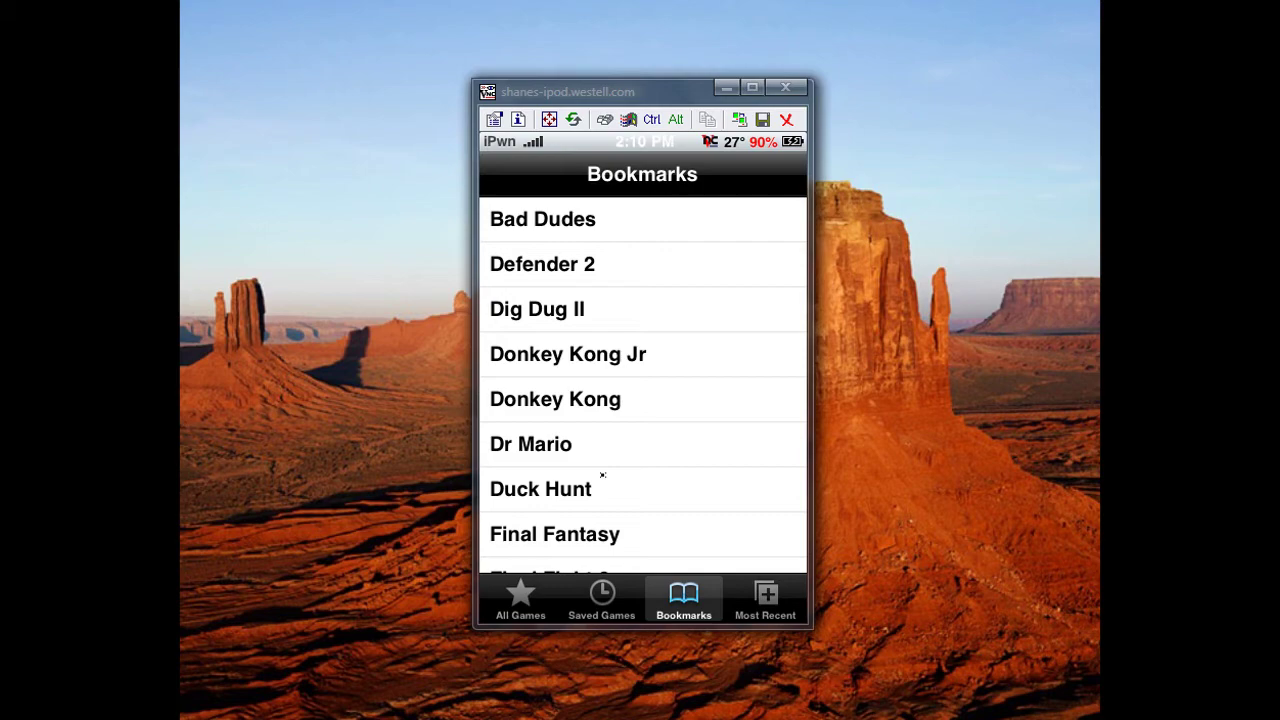
left_click_drag(623, 516, 631, 260)
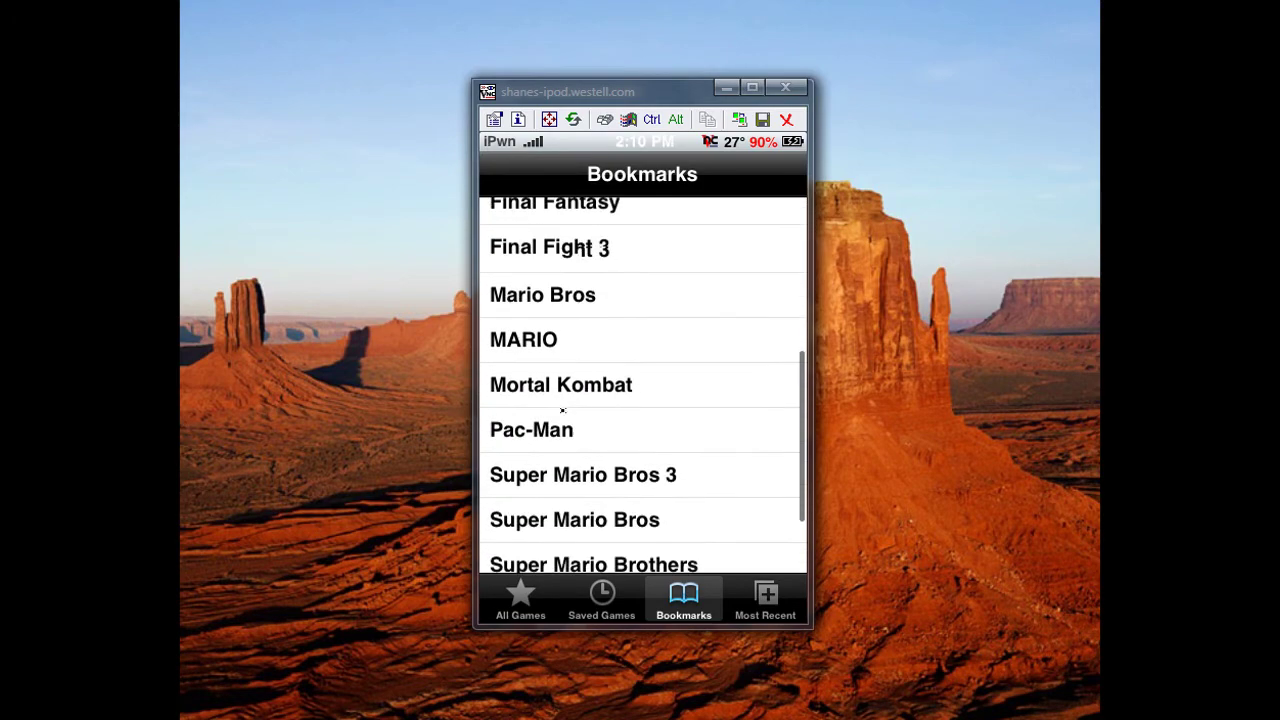
left_click(538, 339)
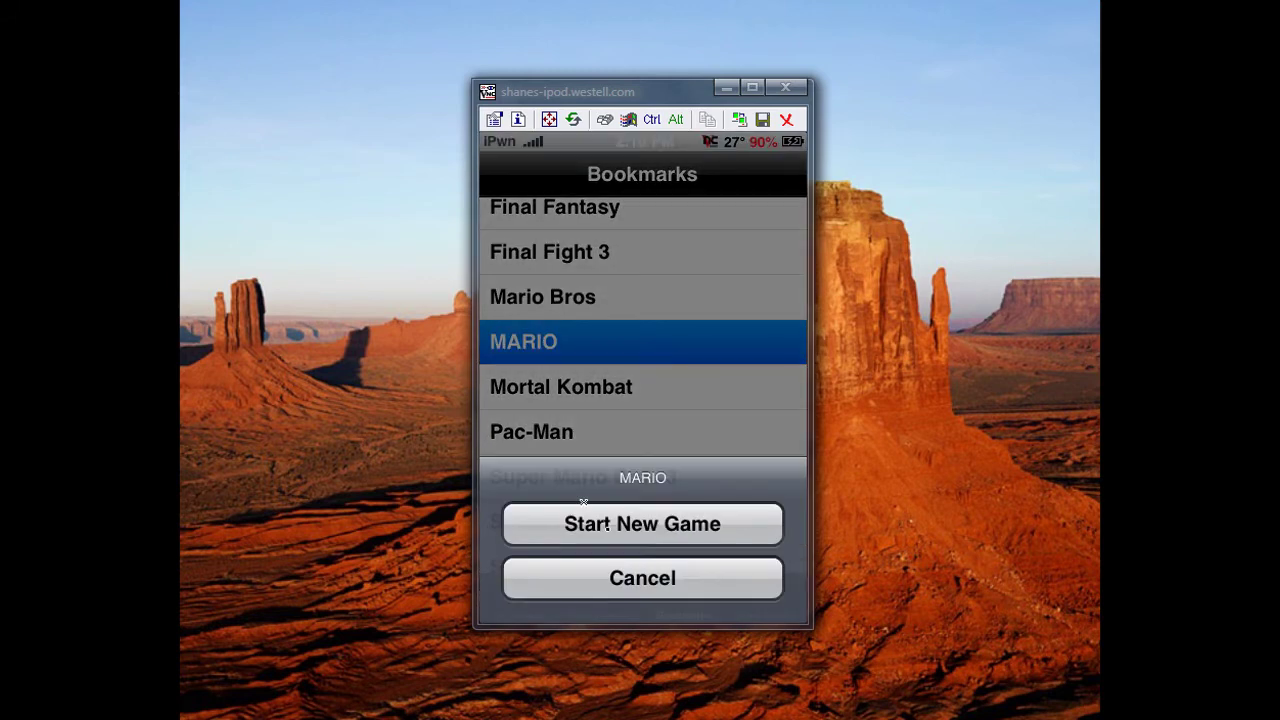
left_click(612, 527)
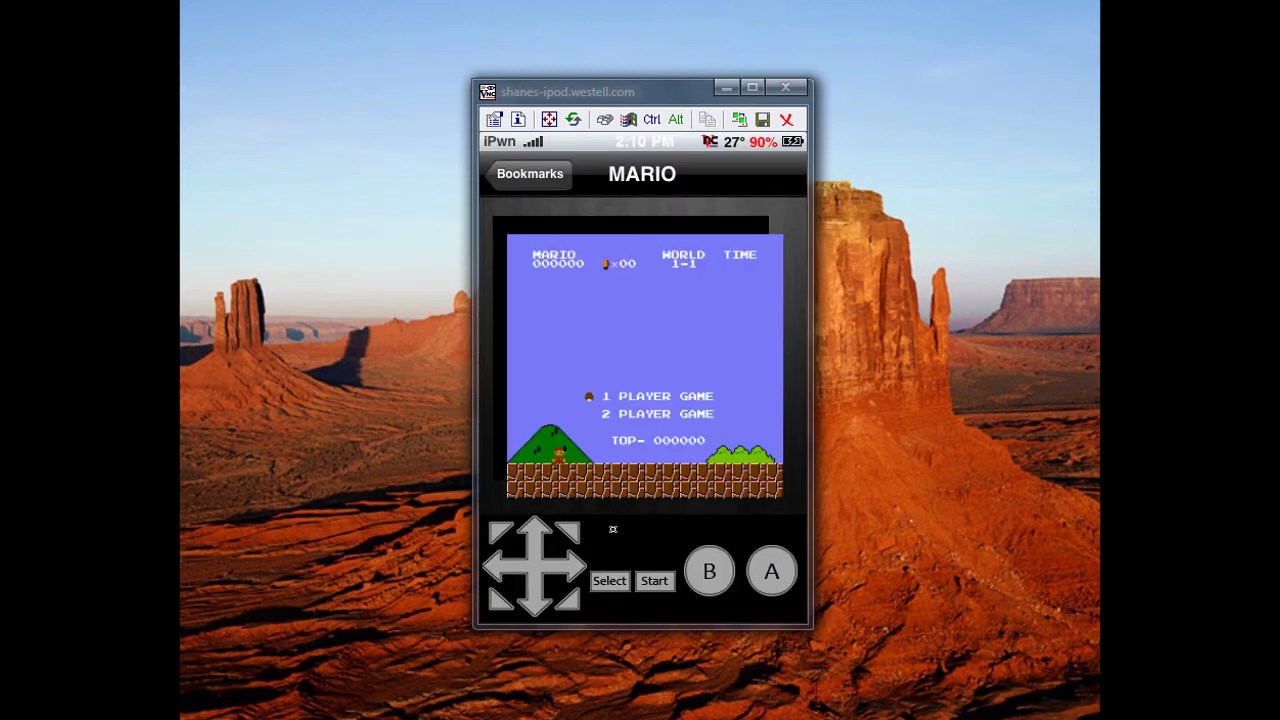
Begin the one-player game in MARIO, run Mario to the right and make him jump
left_click(652, 584)
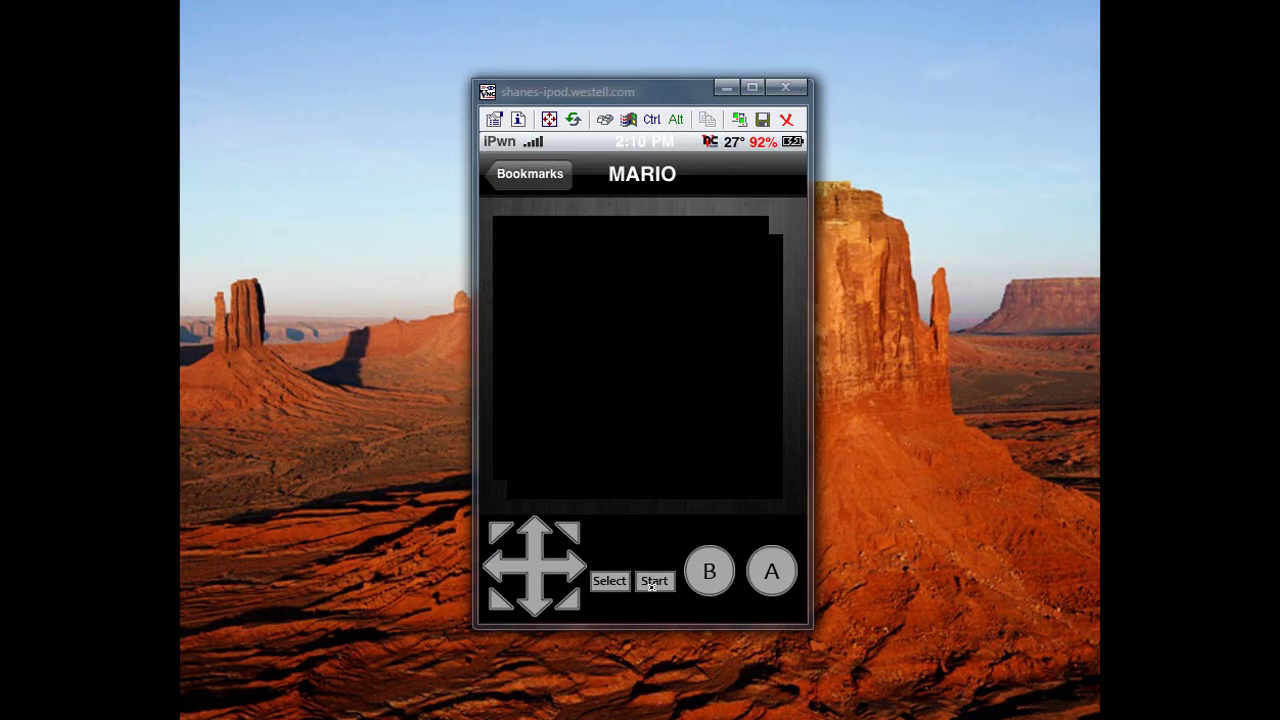
key("Right")
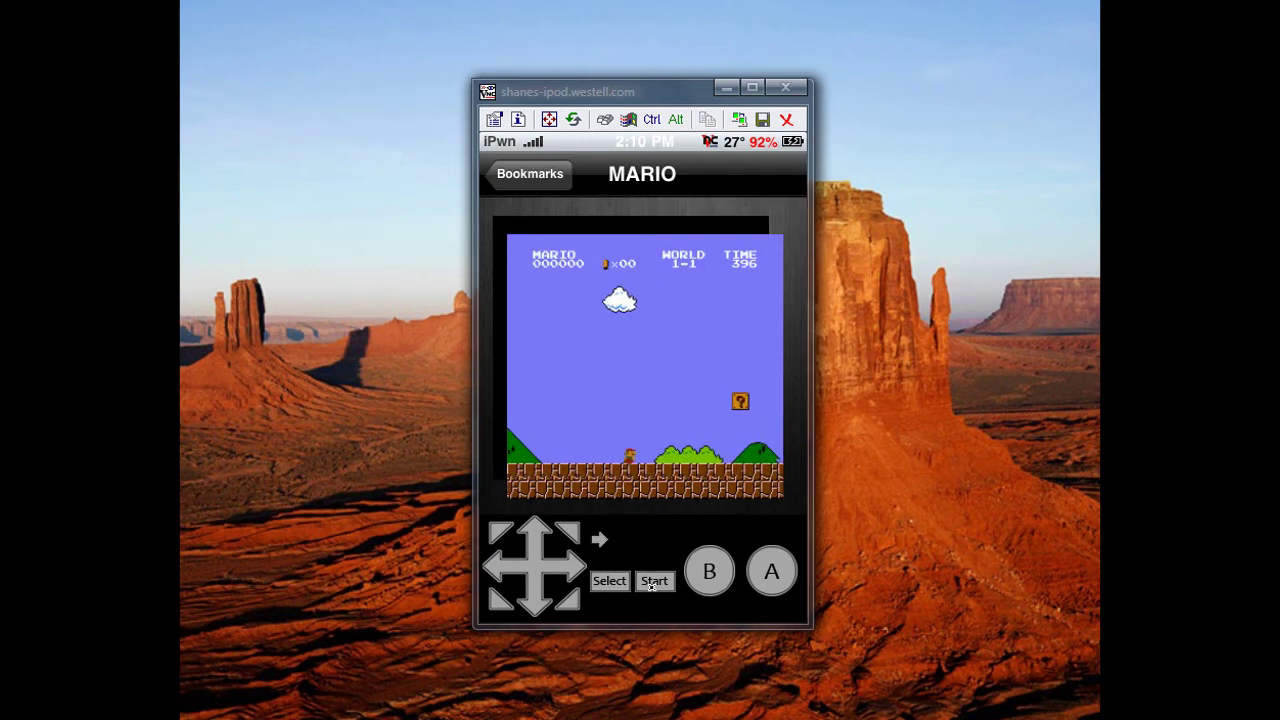
key("a")
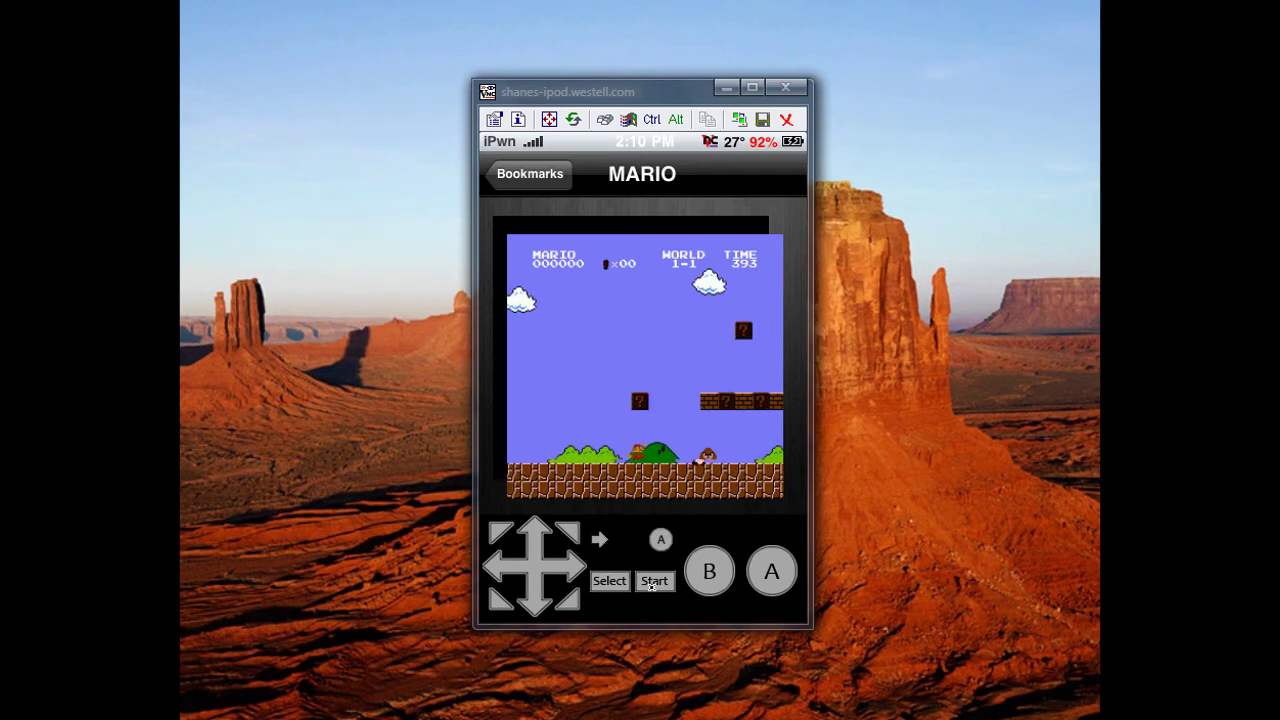
Run Mario right past the question blocks, jump over the first two green pipes and land him on the third
key("a")
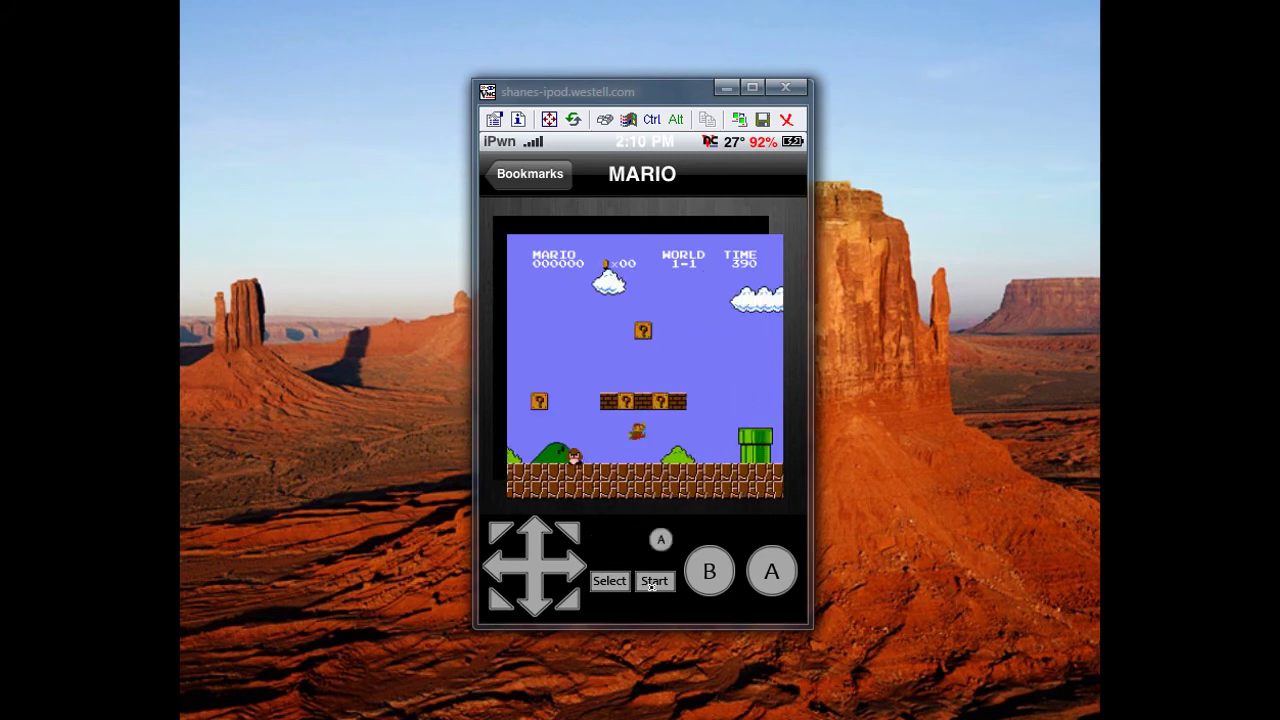
key("a")
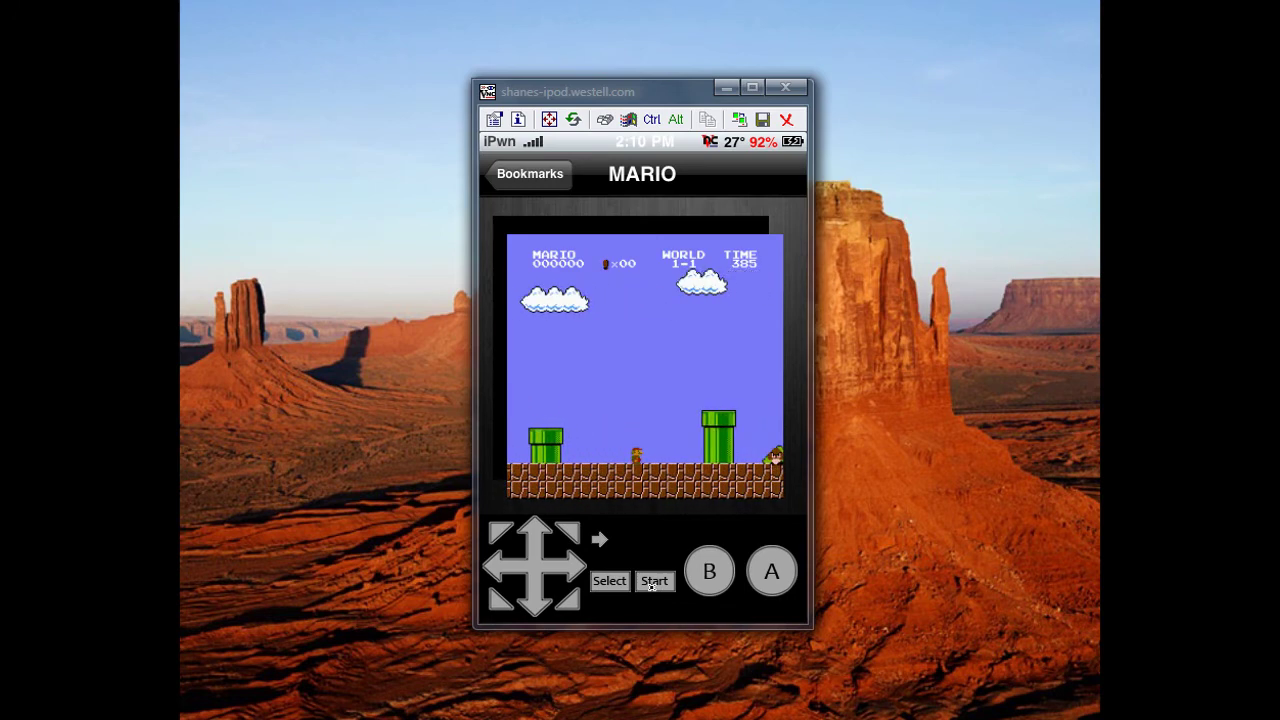
key("a")
key("a")
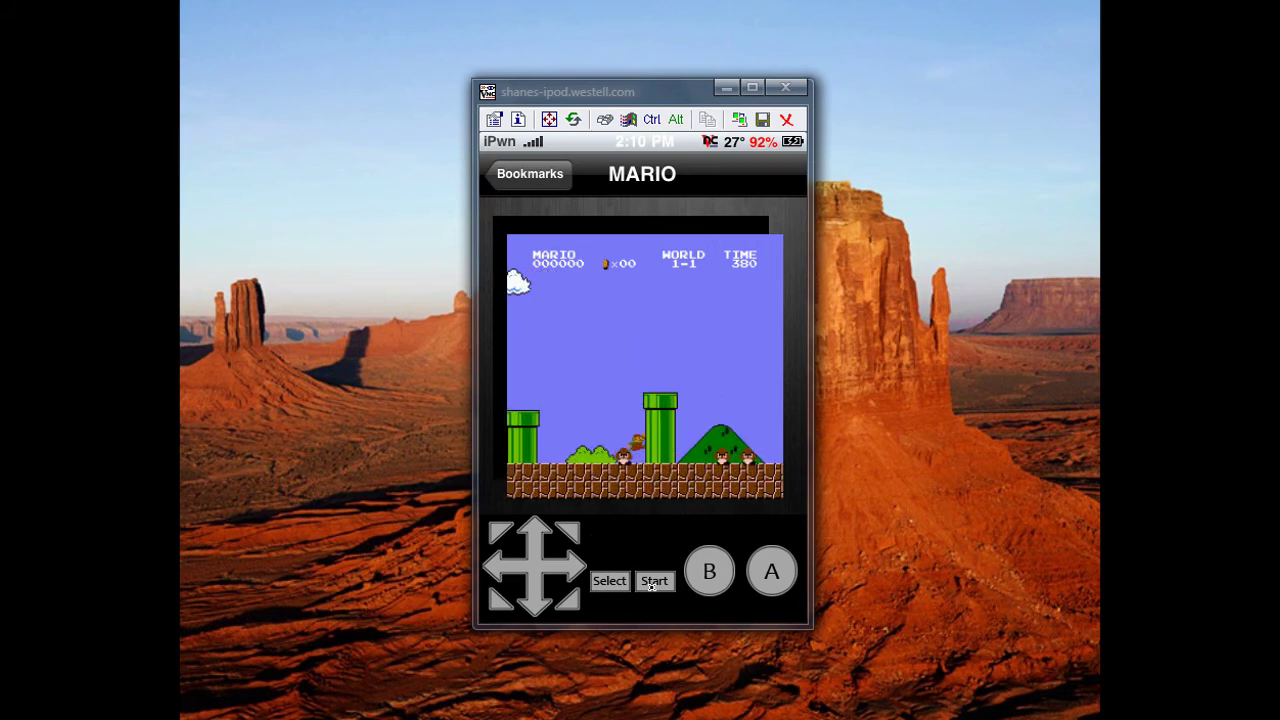
key("a")
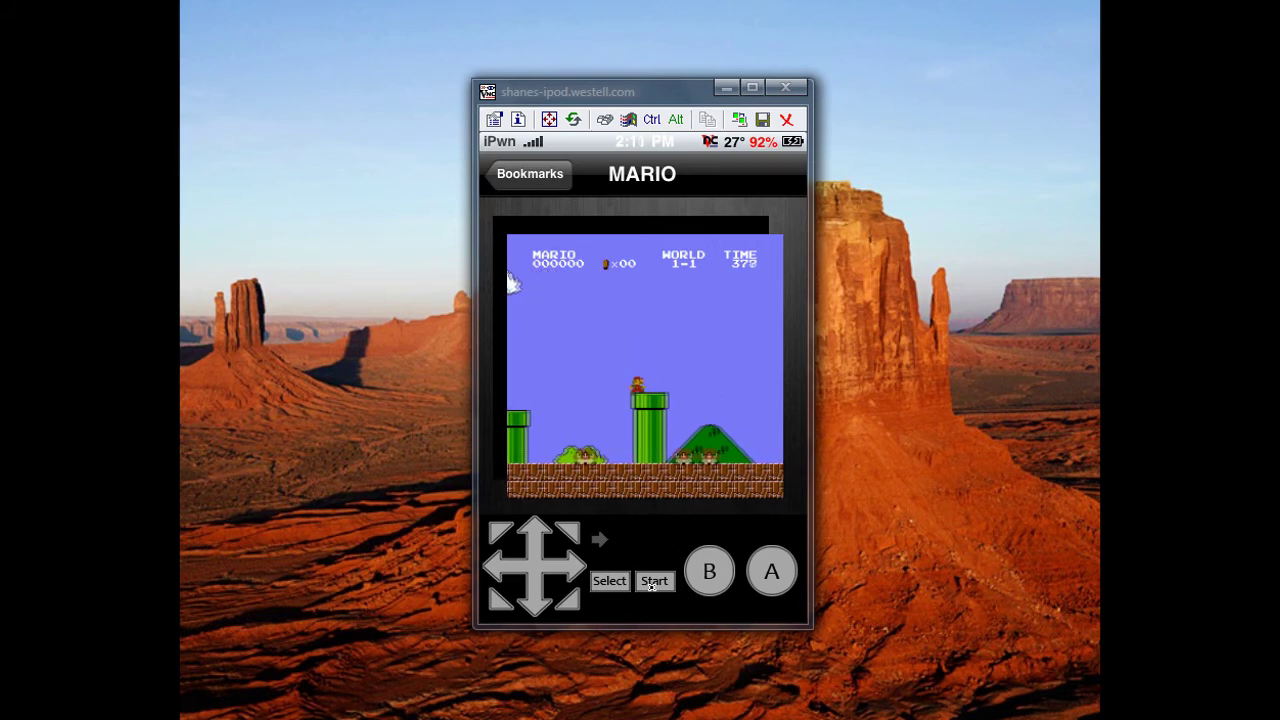
Jump Mario off the third pipe and stomp a Goomba near the green hill
key("Up")
key("a")
key("Right")
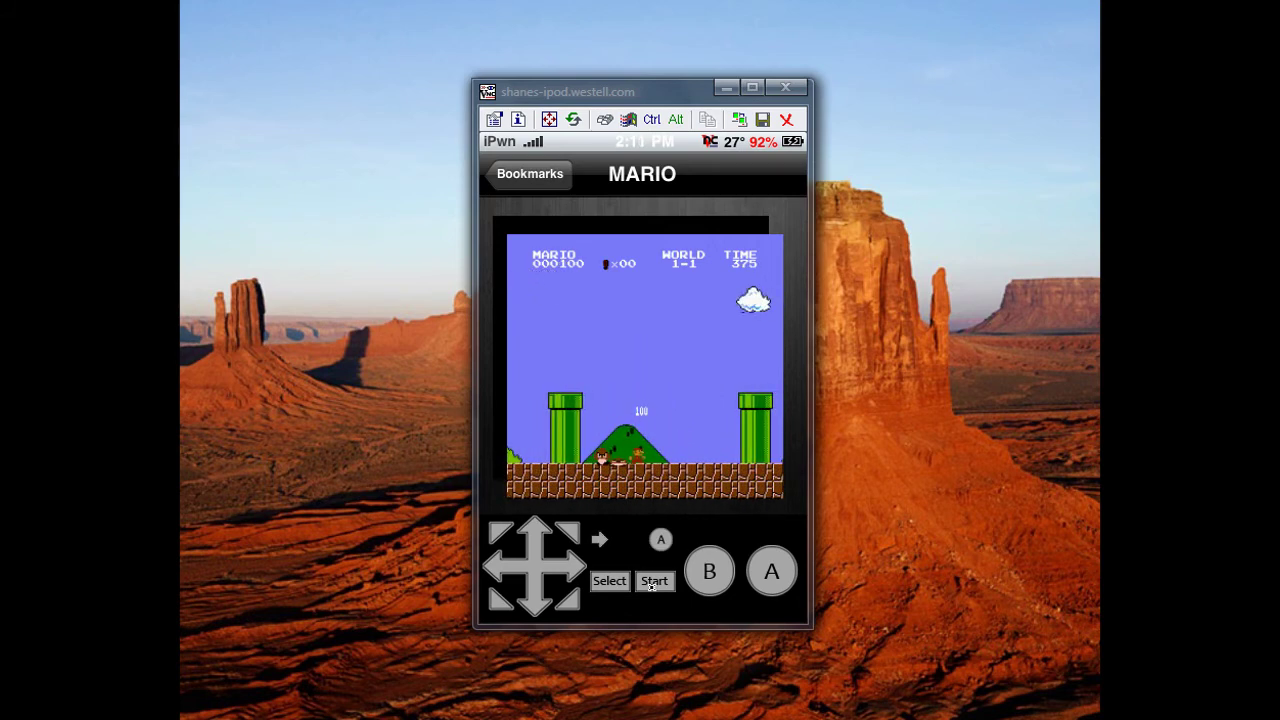
Run Mario to the fourth pipe, jump onto it and send him down into the underground bonus room
key("Right")
key("a")
key("Up")
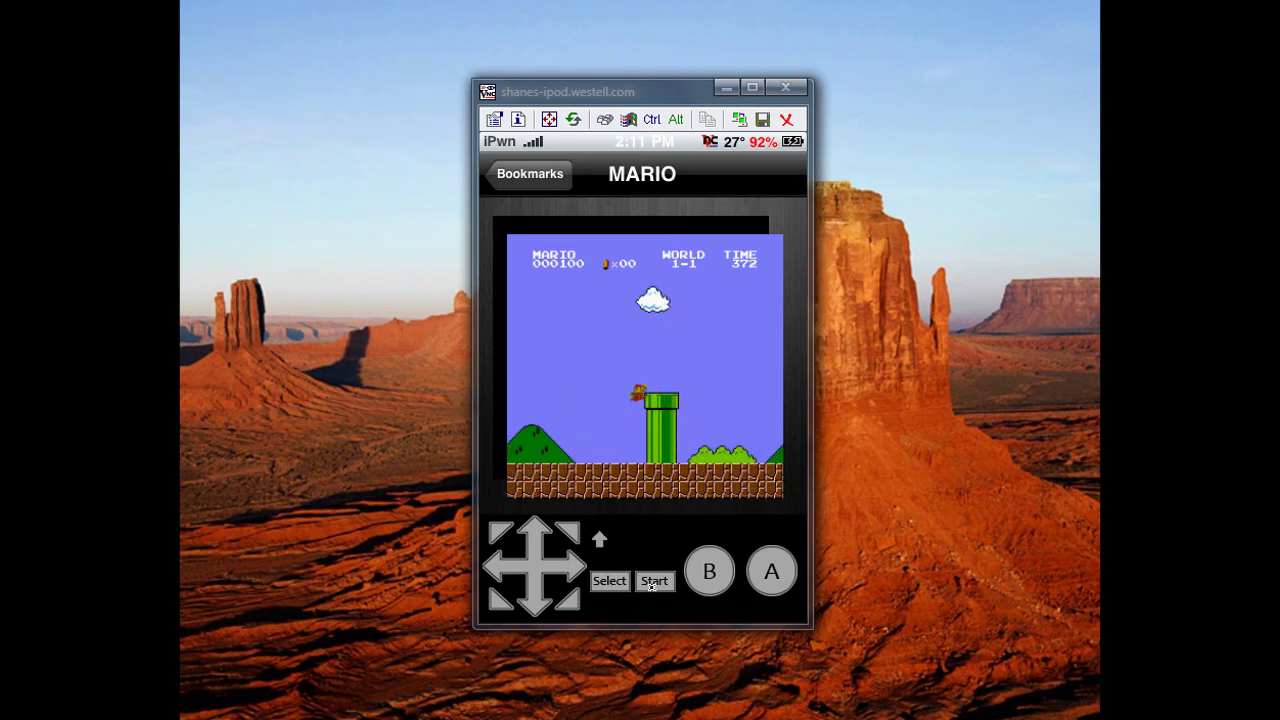
key("Left")
key("Up")
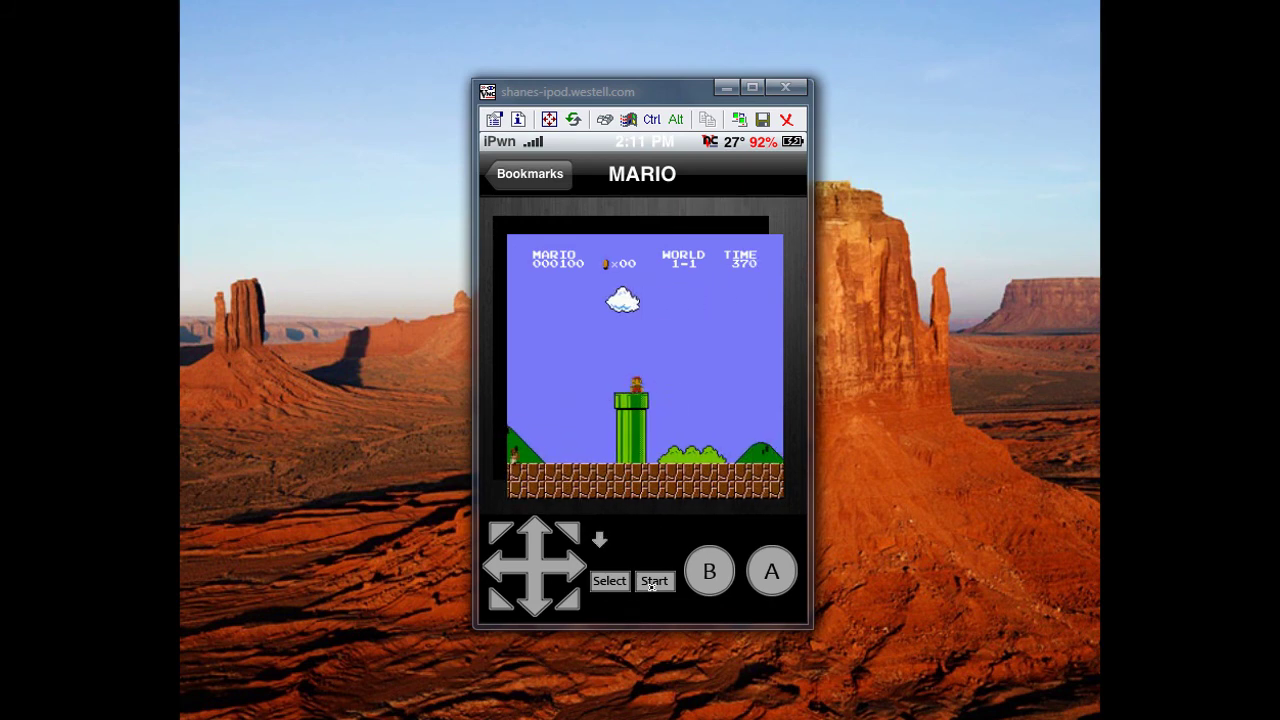
key("Left")
key("Down")
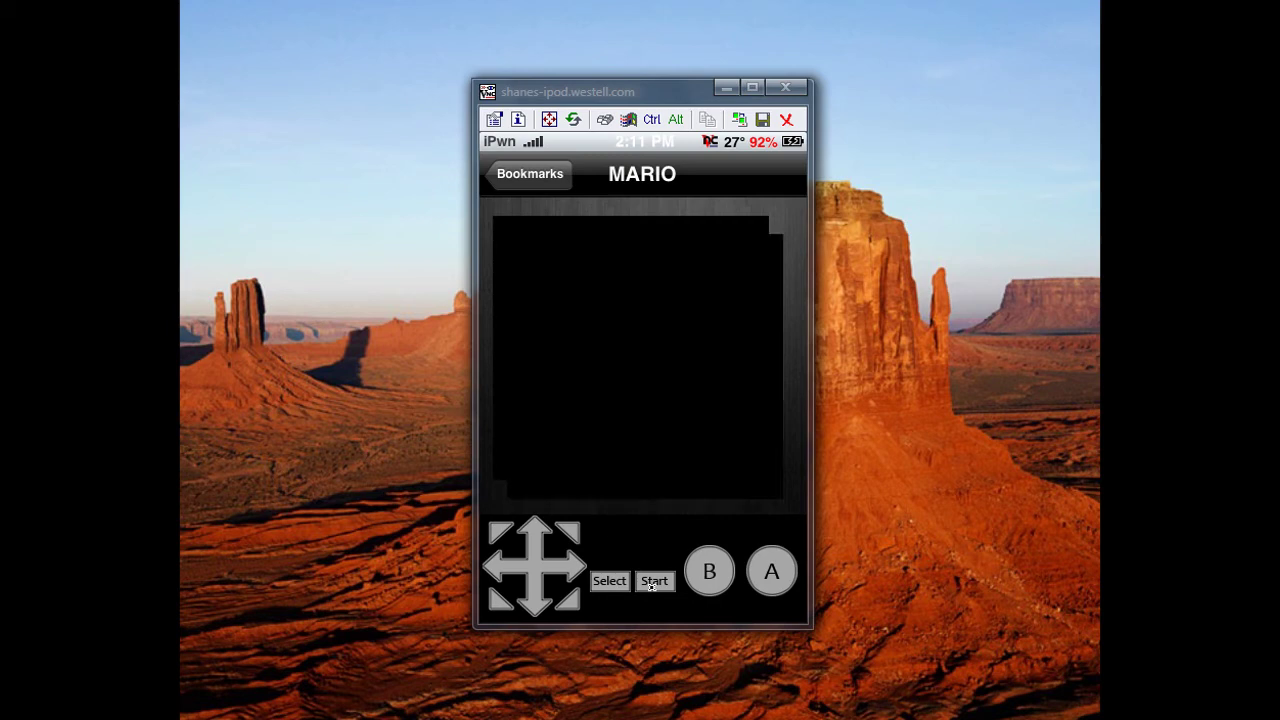
Jump Mario through the rows of coins in the underground room to collect them, and leave through the green exit pipe
key("Right")
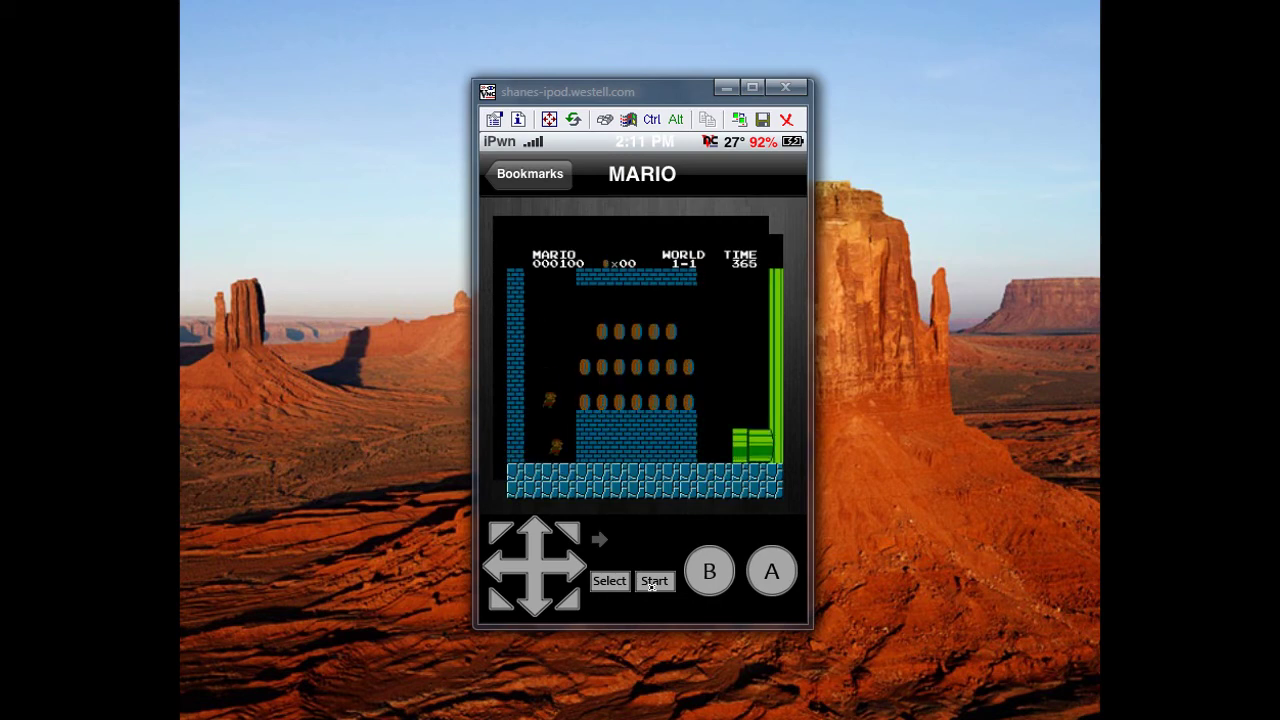
key("a")
key("a")
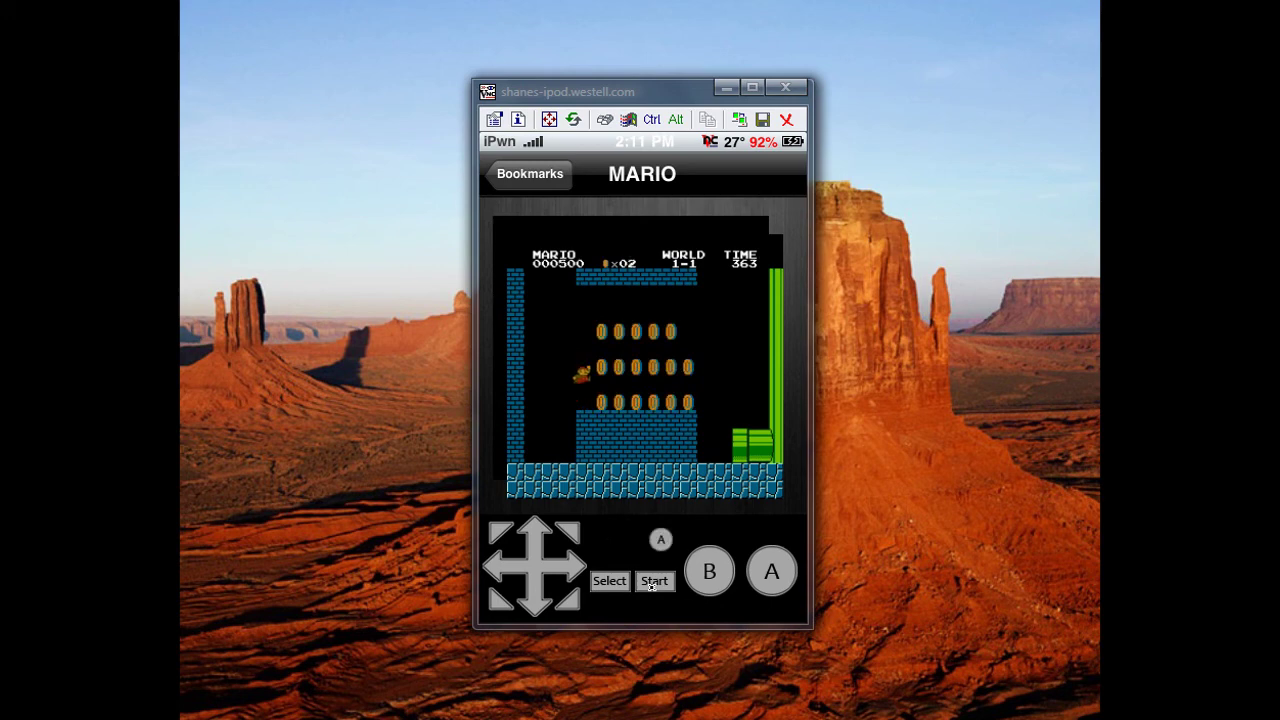
key("Left")
key("a")
key("Right")
key("a")
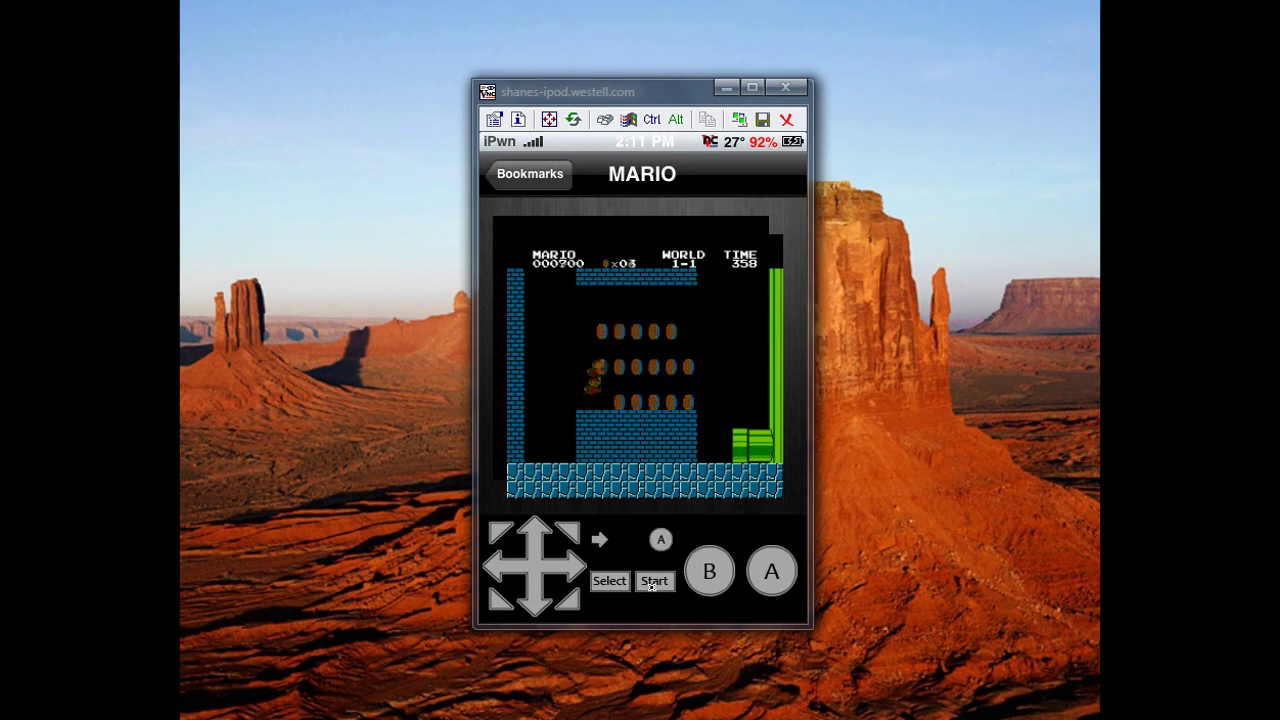
key("a")
key("Right")
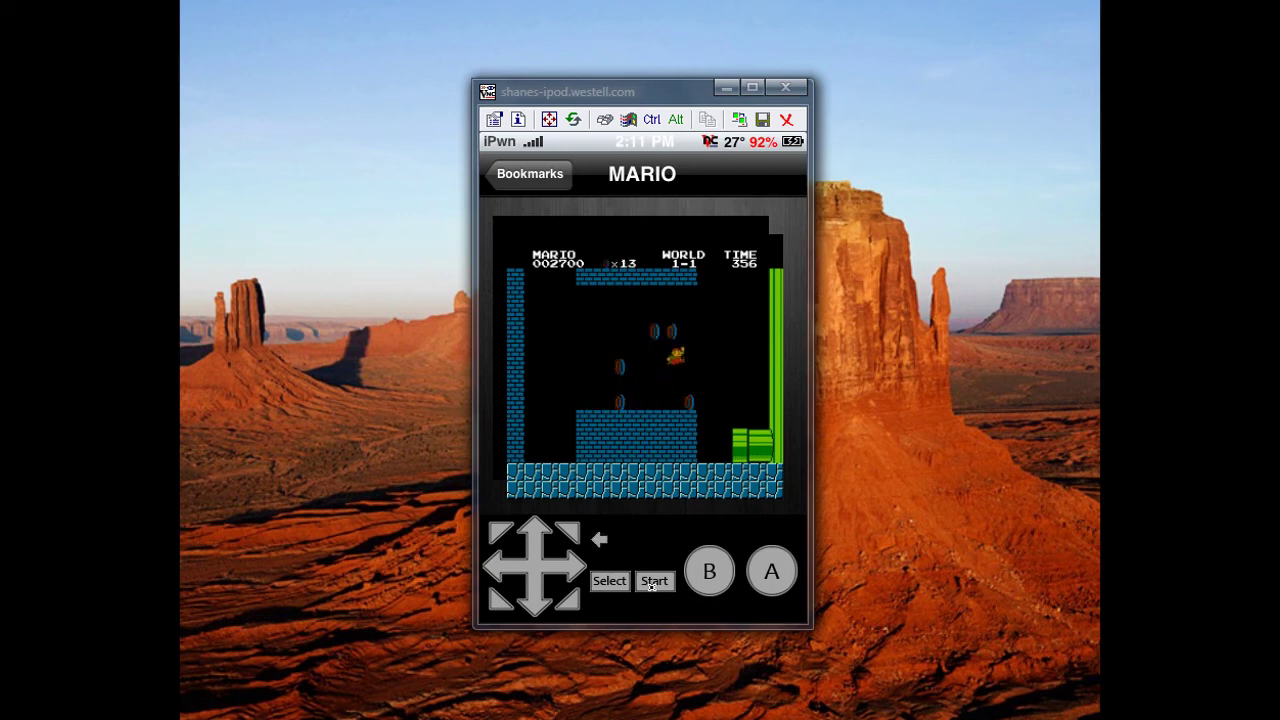
key("Right")
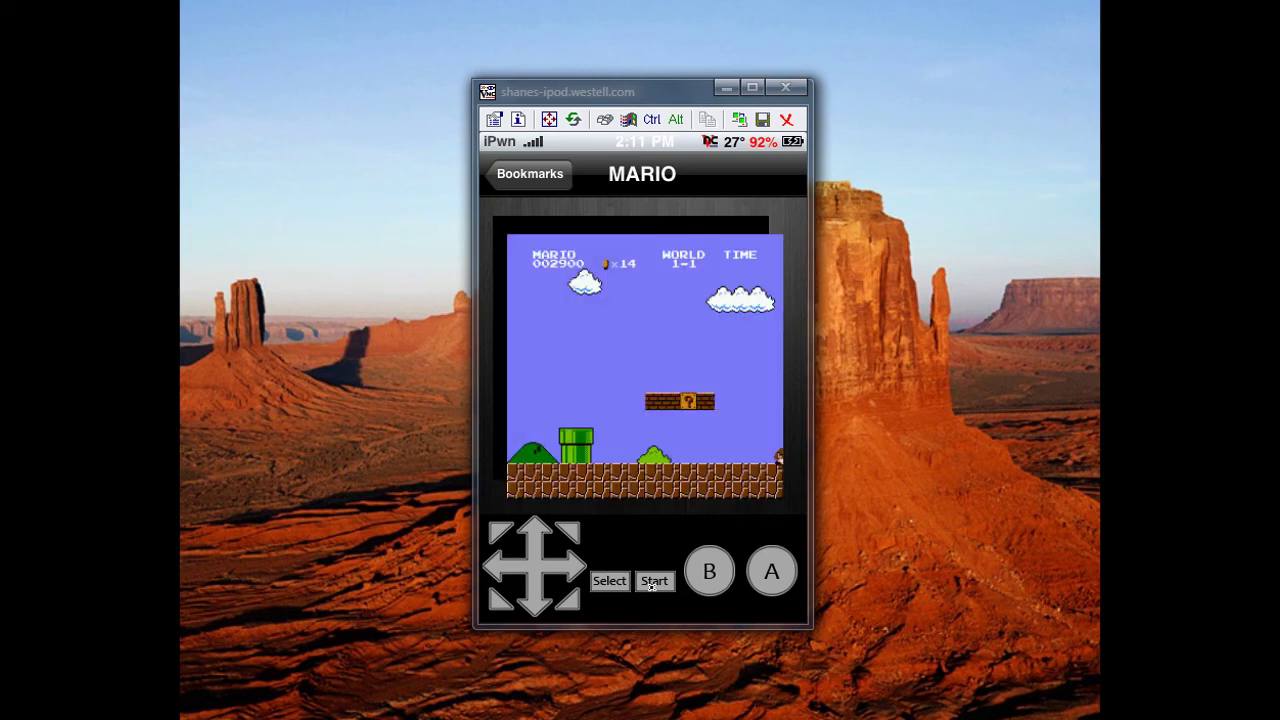
Quit the MARIO game to the bookmarks list and return to the iPod's home screen
left_click(651, 586)
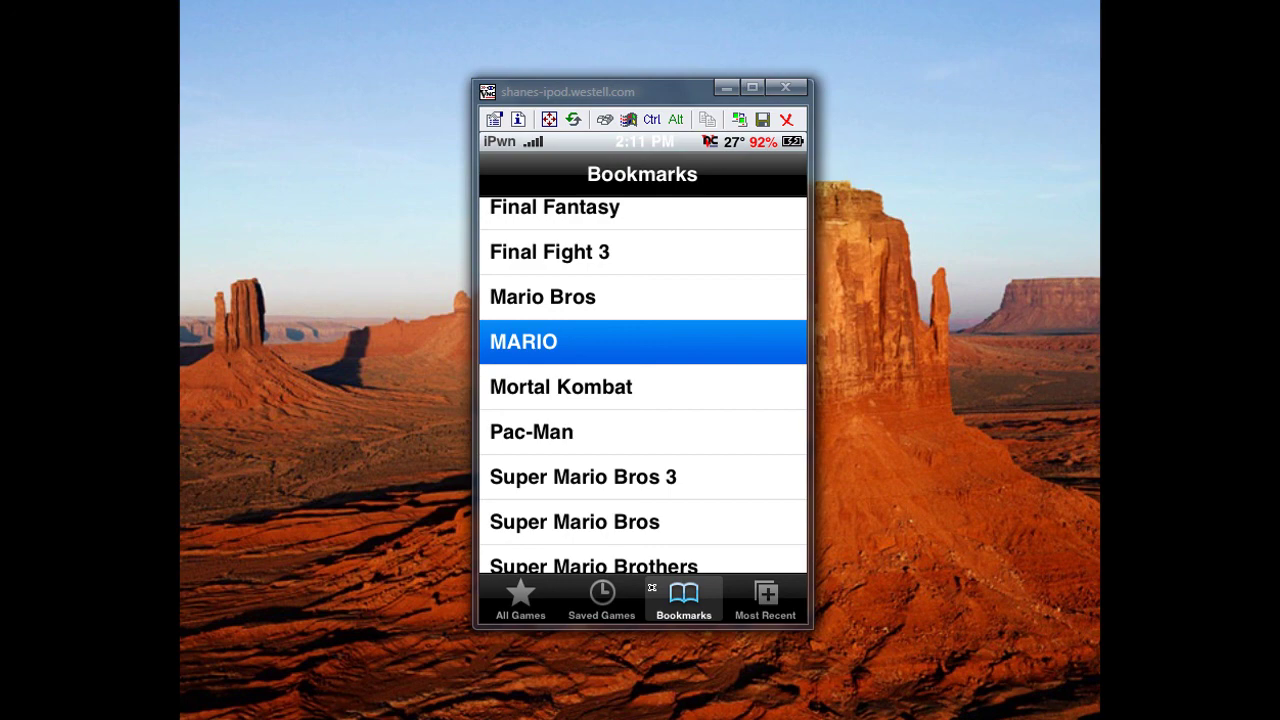
right_click(652, 587)
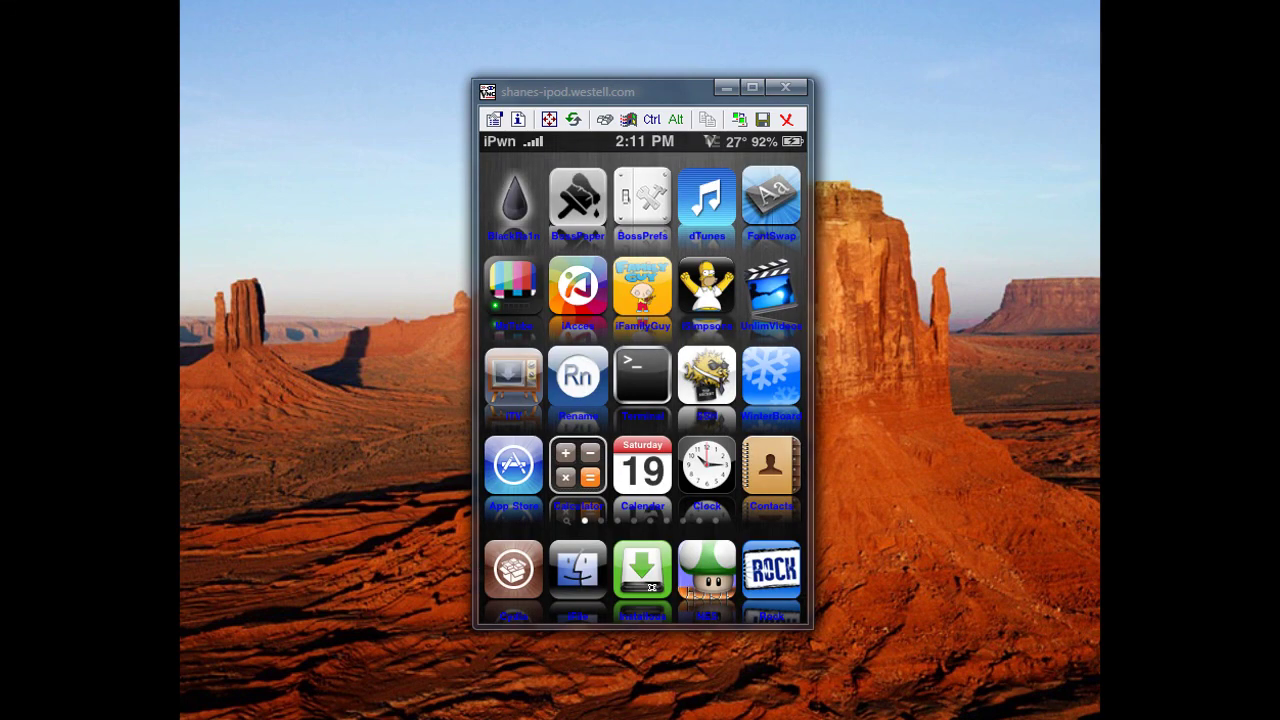